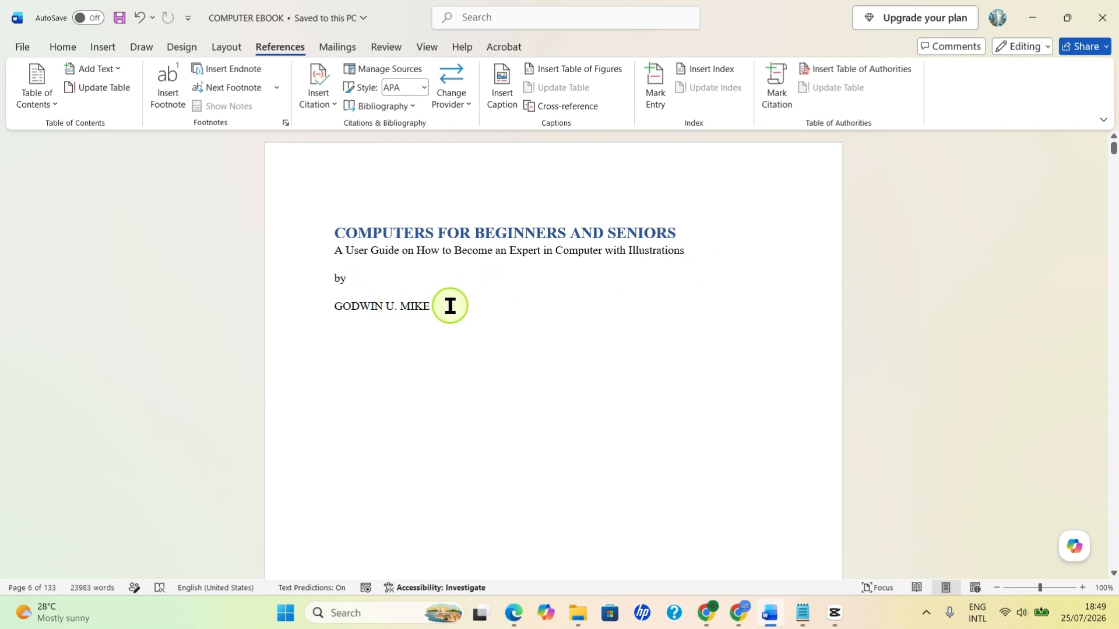
Step: Examine the ebook manuscript's title page, copyright page, contents and start of Chapter 1, and minimize the document window
{"action": "scroll", "coordinate": [522, 298], "scroll_direction": "down", "scroll_amount": 8}
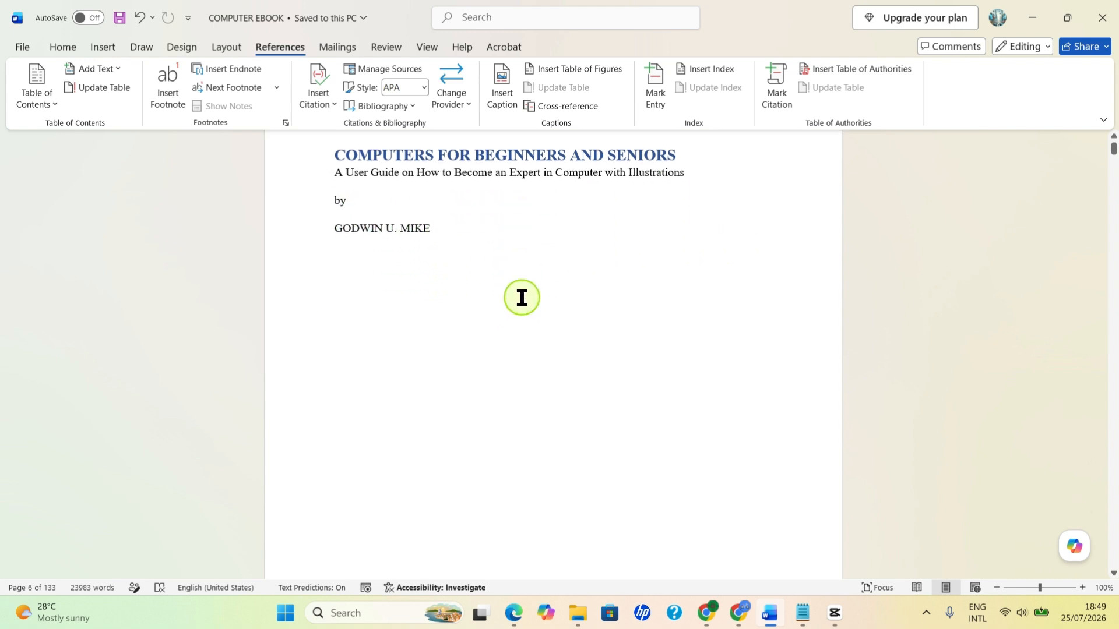
{"action": "scroll", "coordinate": [526, 300], "scroll_direction": "down", "scroll_amount": 4}
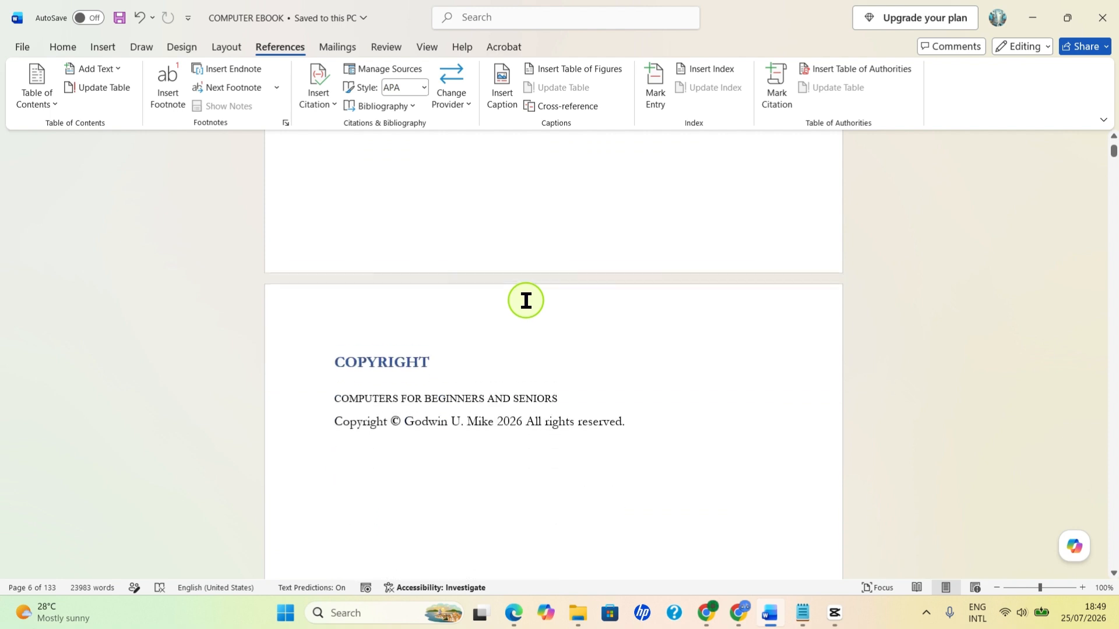
{"action": "scroll", "coordinate": [512, 313], "scroll_direction": "down", "scroll_amount": 1}
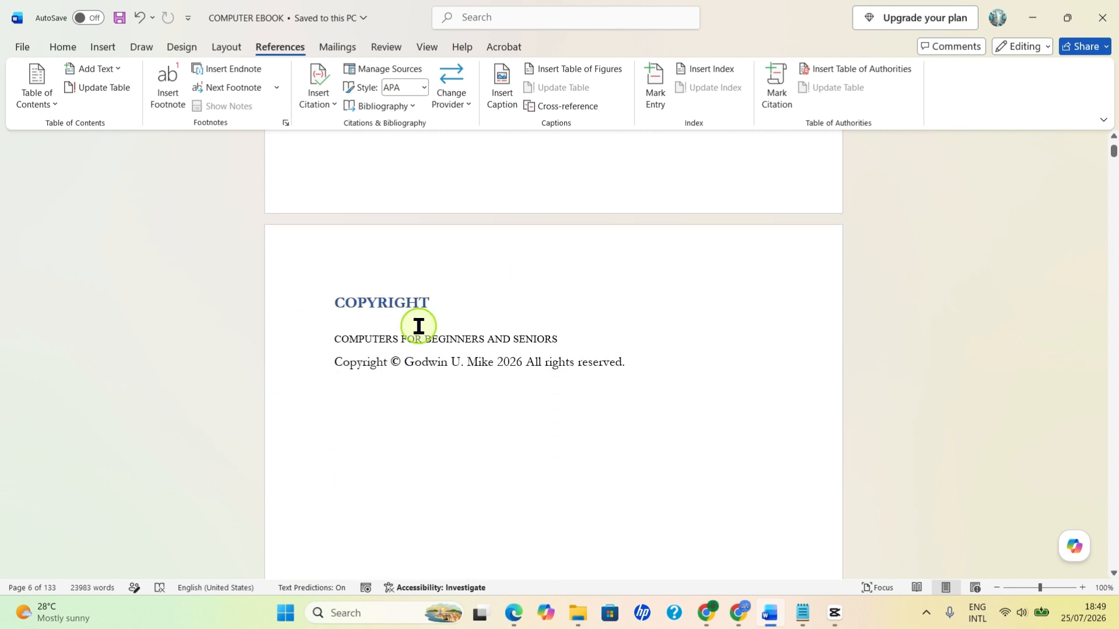
{"action": "scroll", "coordinate": [602, 335], "scroll_direction": "down", "scroll_amount": 5}
{"action": "scroll", "coordinate": [606, 337], "scroll_direction": "down", "scroll_amount": 10}
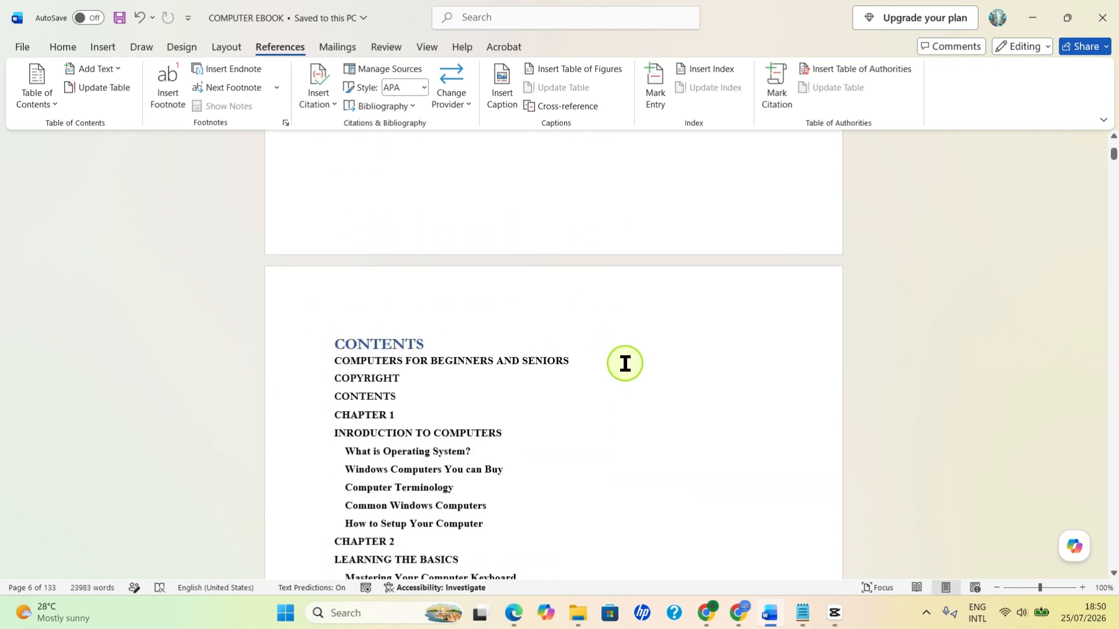
{"action": "scroll", "coordinate": [593, 467], "scroll_direction": "down", "scroll_amount": 15}
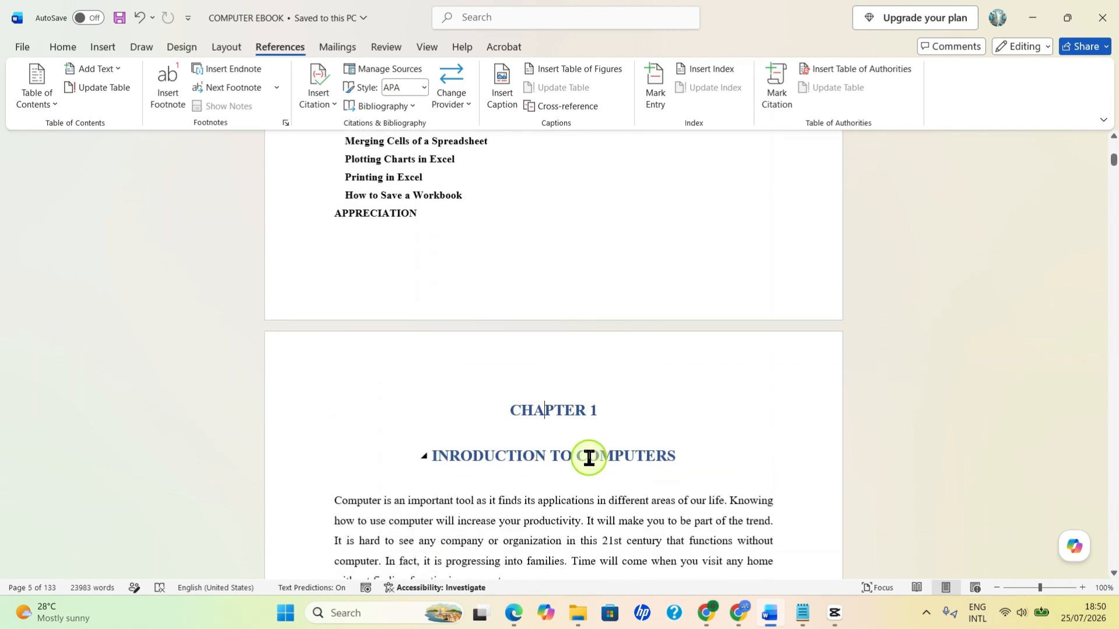
{"action": "scroll", "coordinate": [589, 457], "scroll_direction": "down", "scroll_amount": 1}
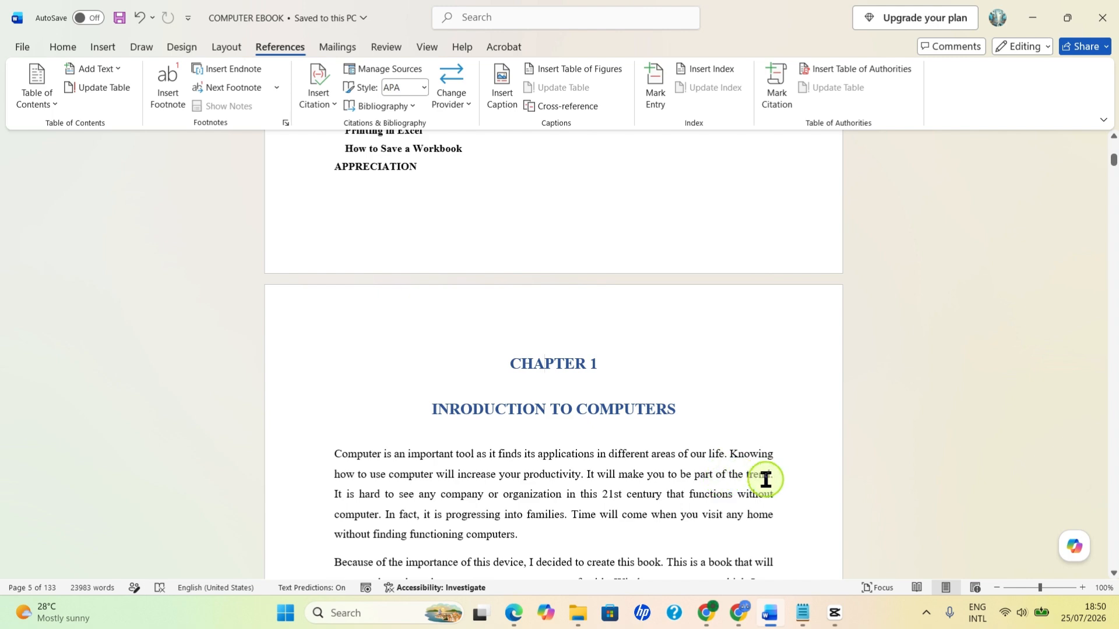
{"action": "scroll", "coordinate": [593, 470], "scroll_direction": "down", "scroll_amount": 2}
{"action": "scroll", "coordinate": [593, 470], "scroll_direction": "up", "scroll_amount": 10}
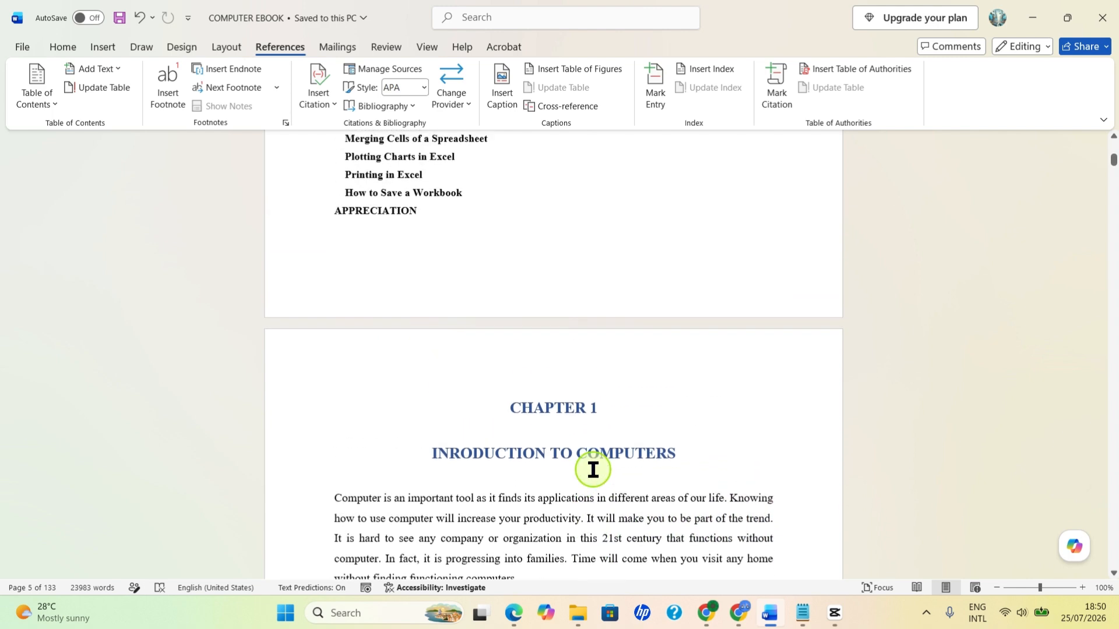
{"action": "scroll", "coordinate": [607, 475], "scroll_direction": "up", "scroll_amount": 15}
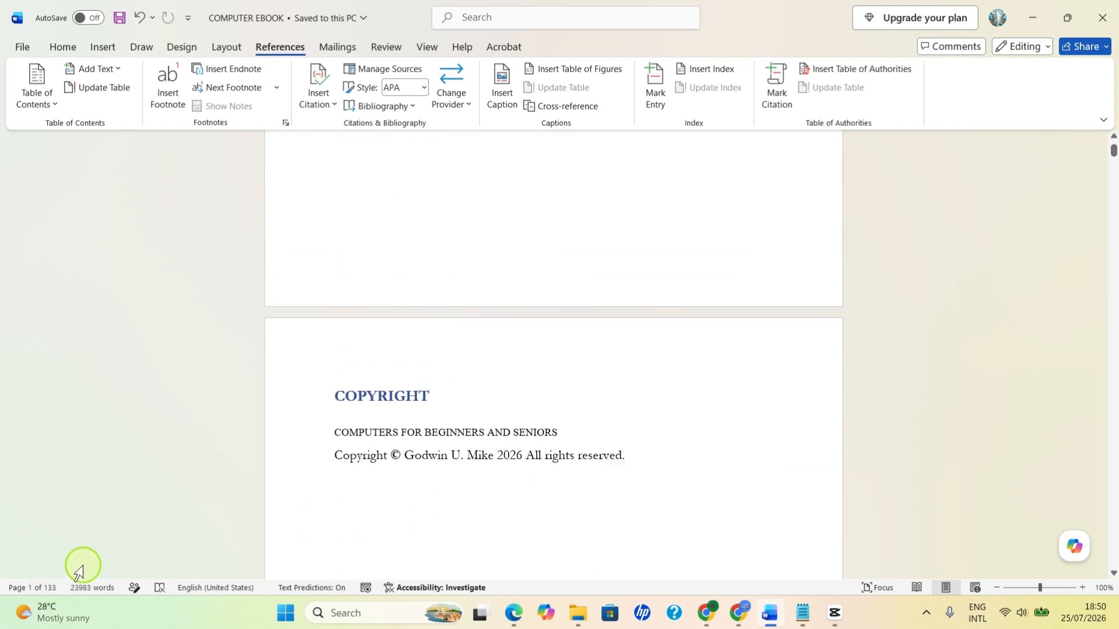
{"action": "scroll", "coordinate": [653, 484], "scroll_direction": "up", "scroll_amount": 6}
{"action": "scroll", "coordinate": [653, 482], "scroll_direction": "up", "scroll_amount": 2}
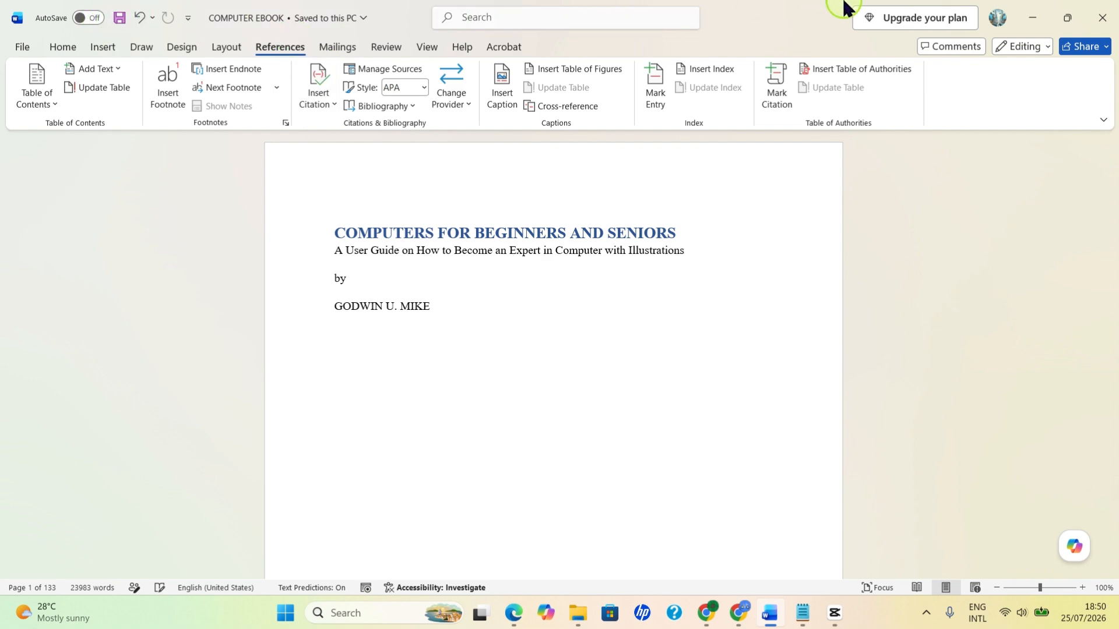
{"action": "left_click", "coordinate": [1030, 17]}
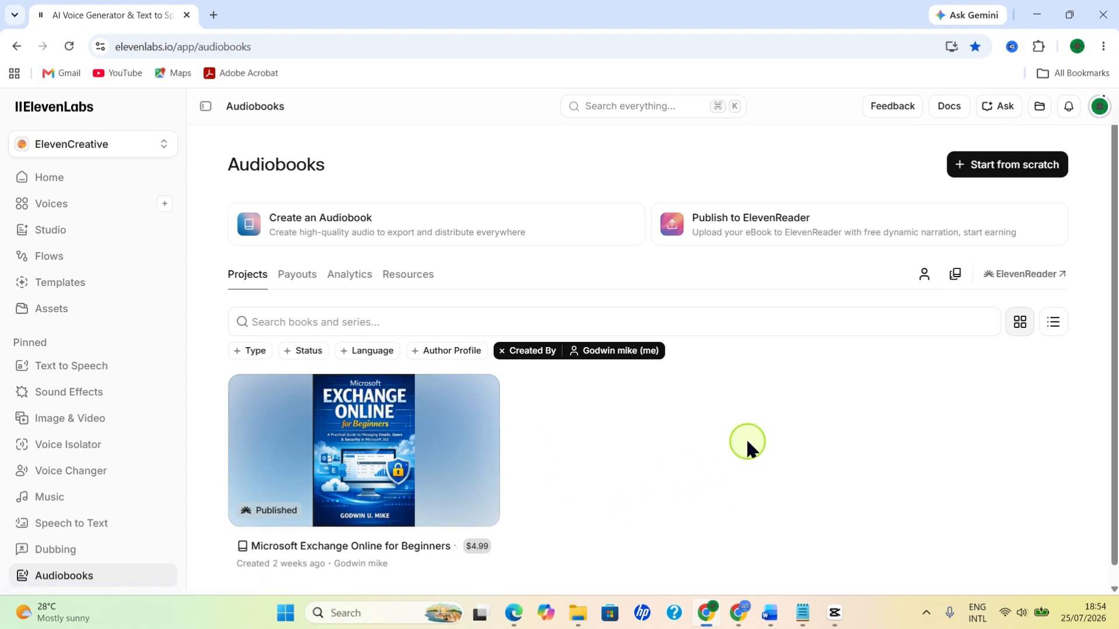
Step: Start a Publish to ElevenReader project, check the URL import option, and choose document upload as the source
{"action": "left_click", "coordinate": [768, 225]}
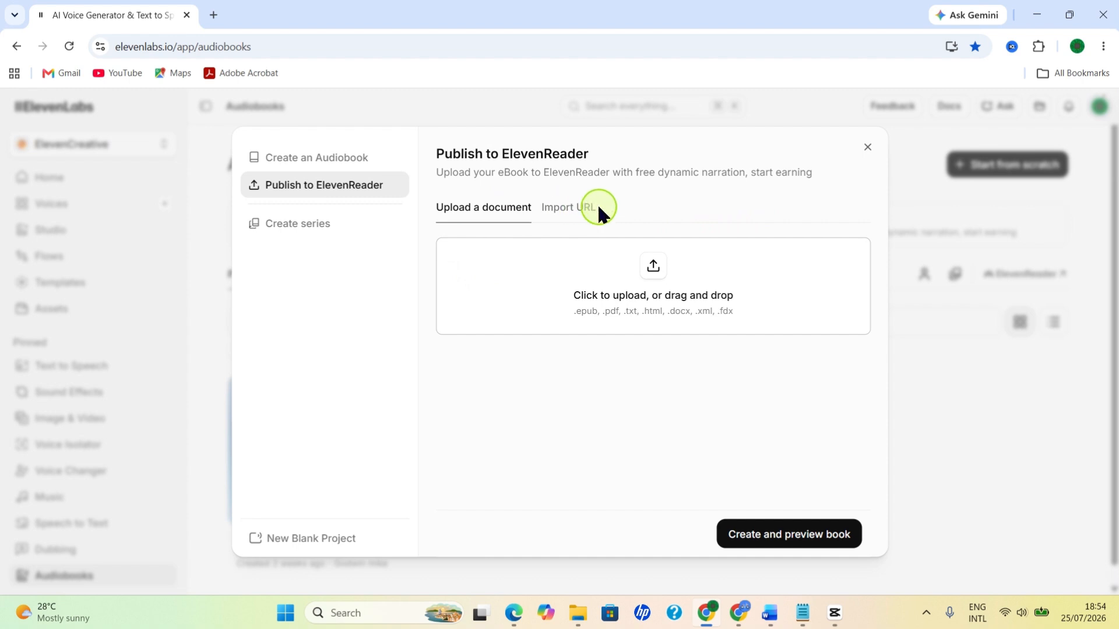
{"action": "left_click", "coordinate": [565, 214]}
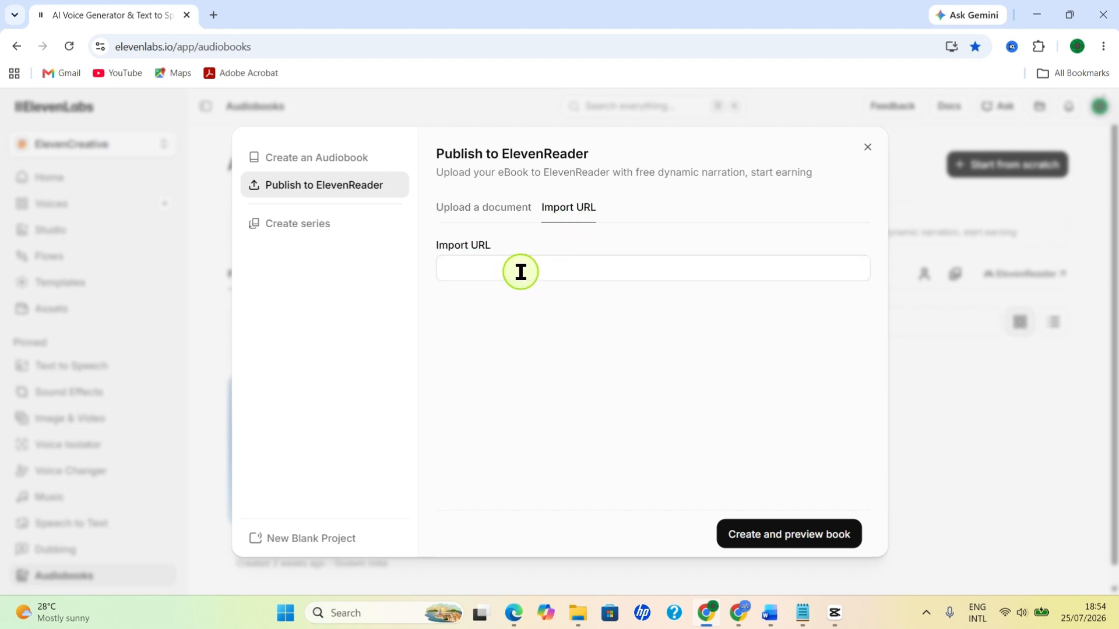
{"action": "left_click", "coordinate": [459, 209]}
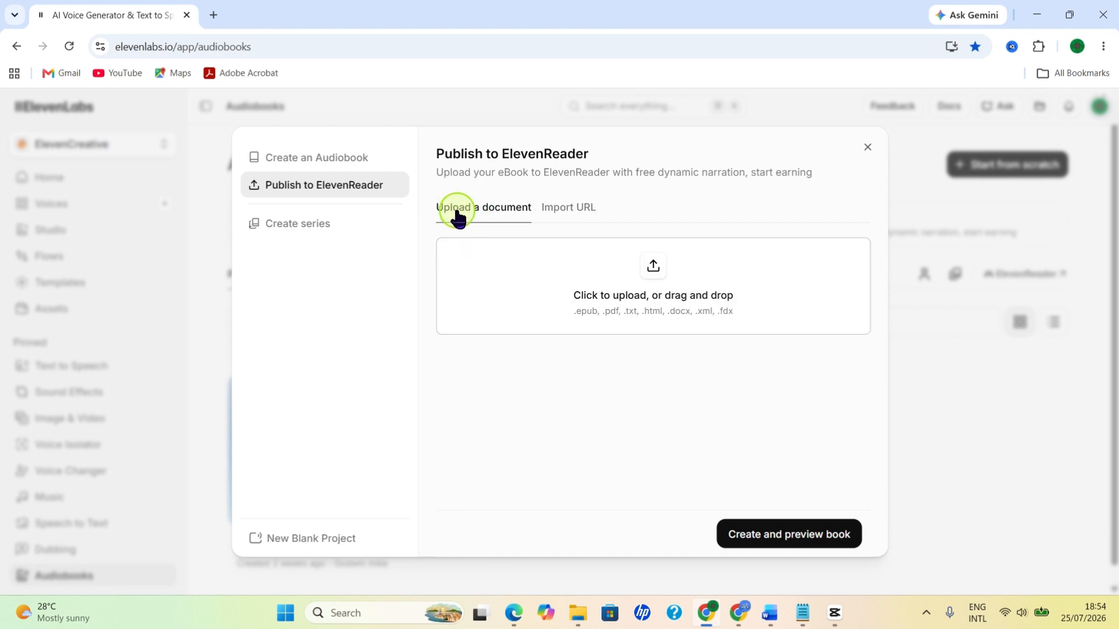
Step: Upload COMPUTER EBOOK from the Computers for Beginners and Seniors folder, create the book from it, and dismiss the ElevenReader preview
{"action": "left_click", "coordinate": [652, 268]}
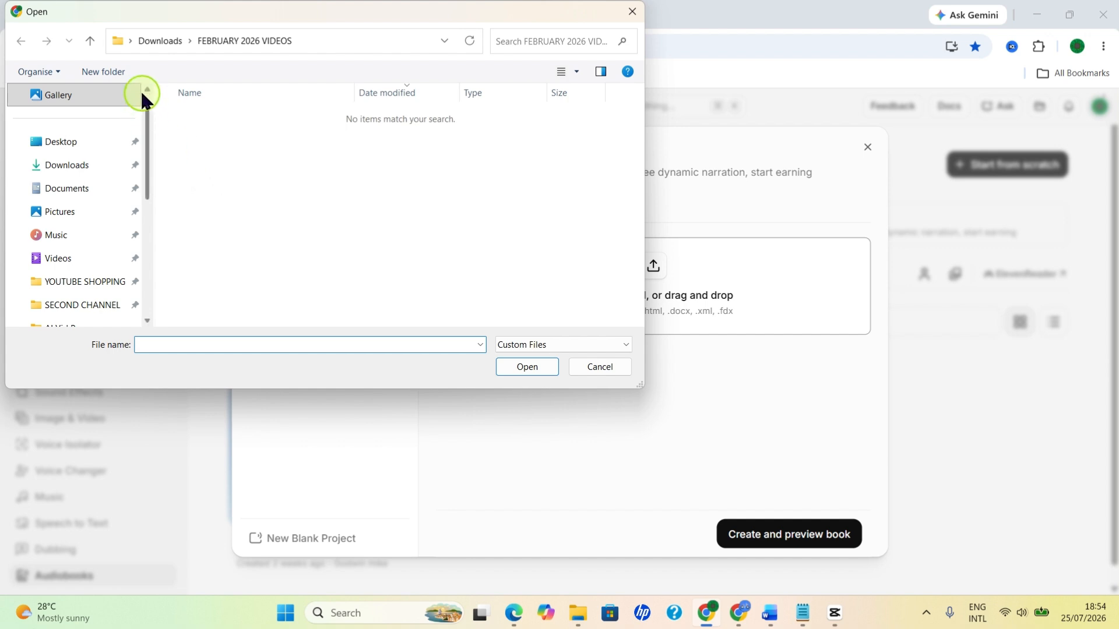
{"action": "left_click", "coordinate": [81, 195]}
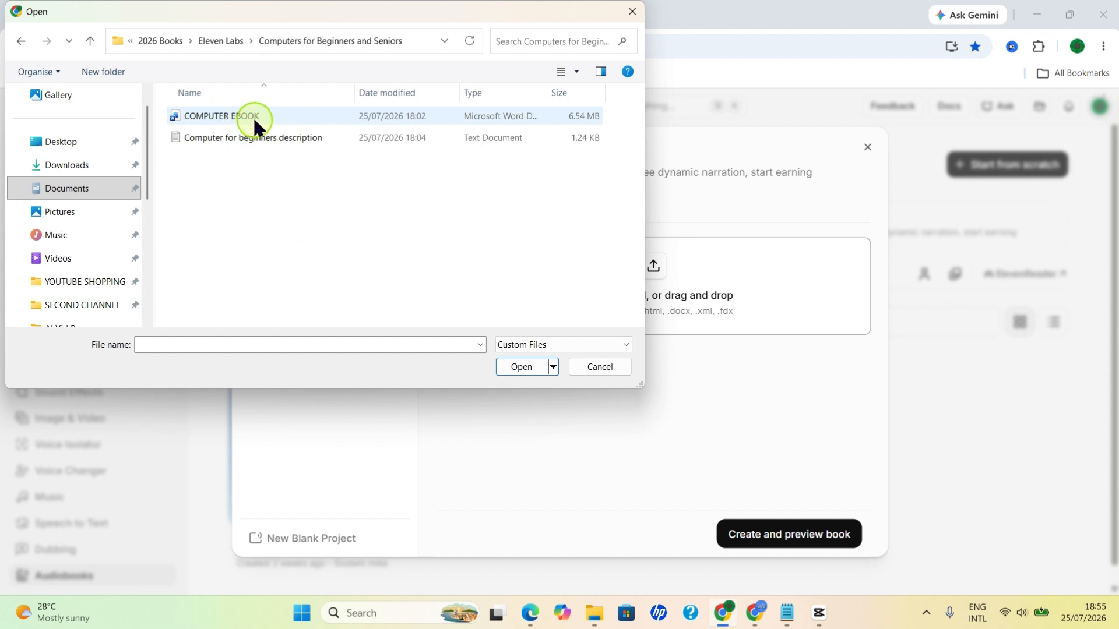
{"action": "left_click", "coordinate": [229, 117]}
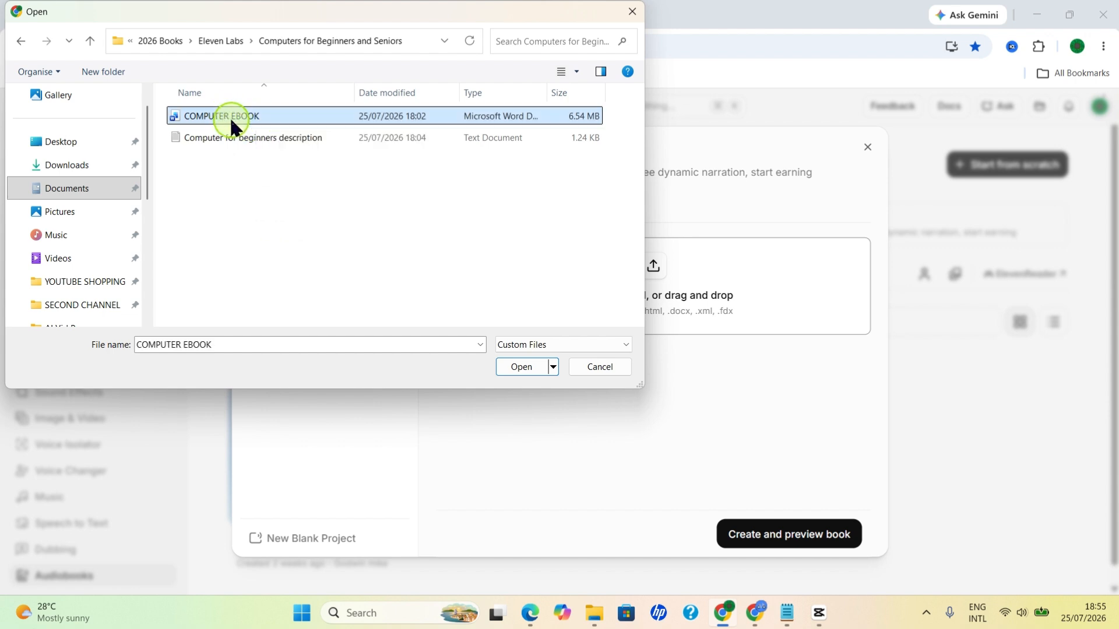
{"action": "left_click", "coordinate": [520, 366]}
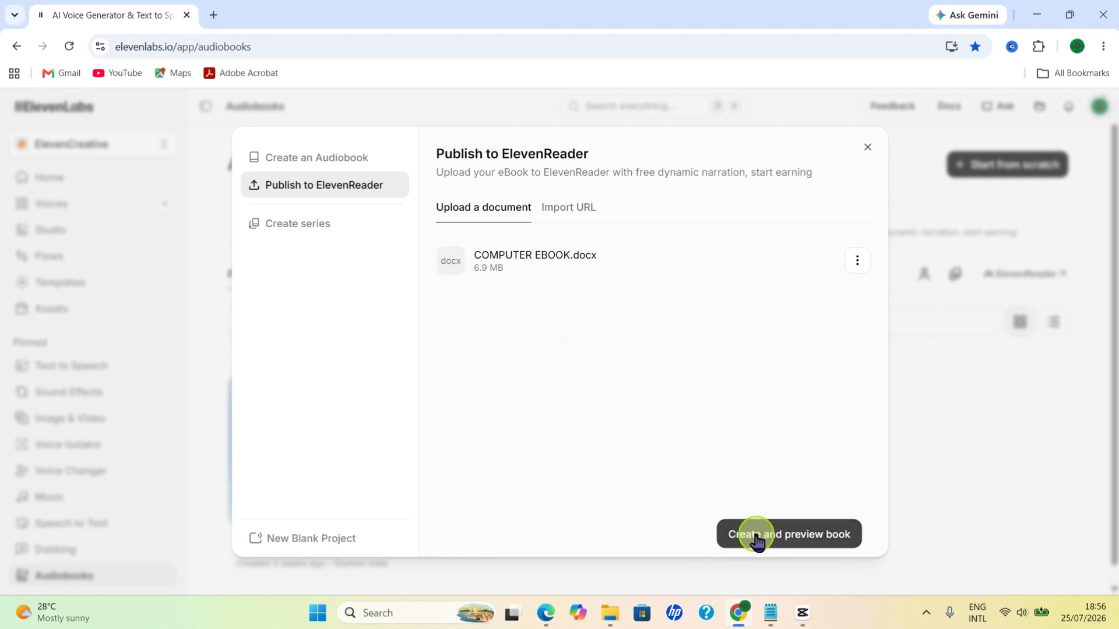
{"action": "left_click", "coordinate": [788, 543]}
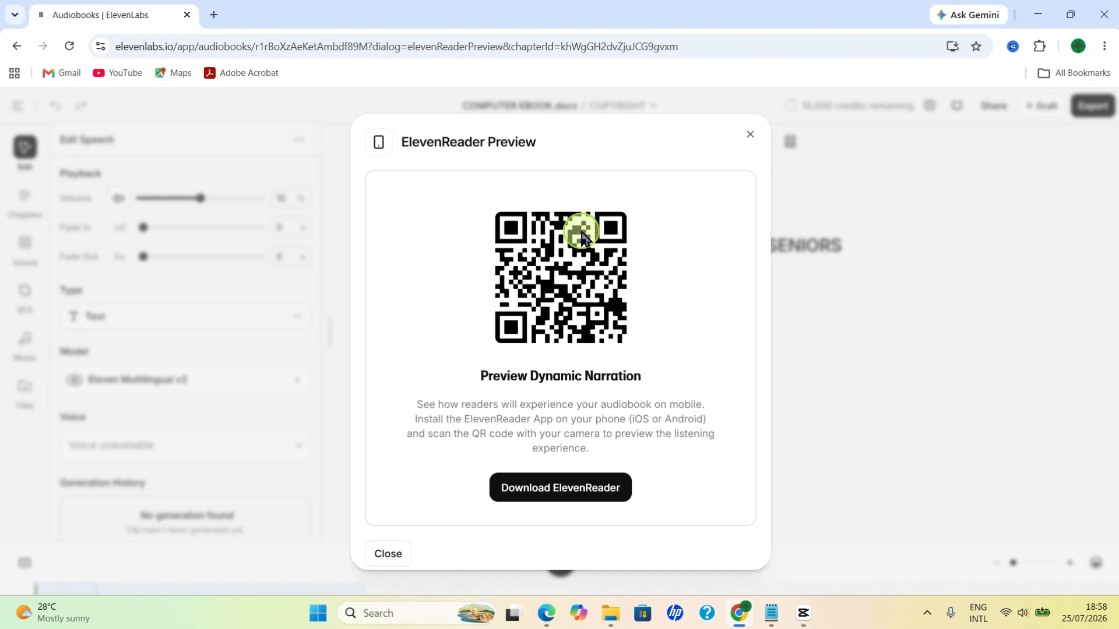
{"action": "left_click", "coordinate": [385, 554]}
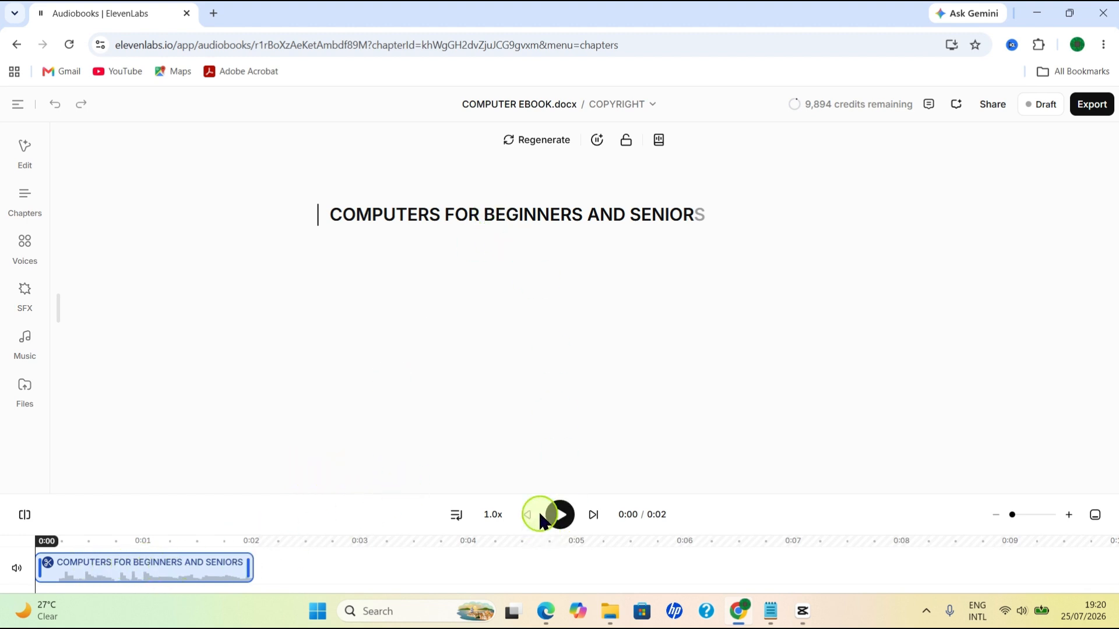
Step: Play the title's narration and review the chapter list, including the options available for the "Printing in Excel" chapter
{"action": "left_click", "coordinate": [561, 515]}
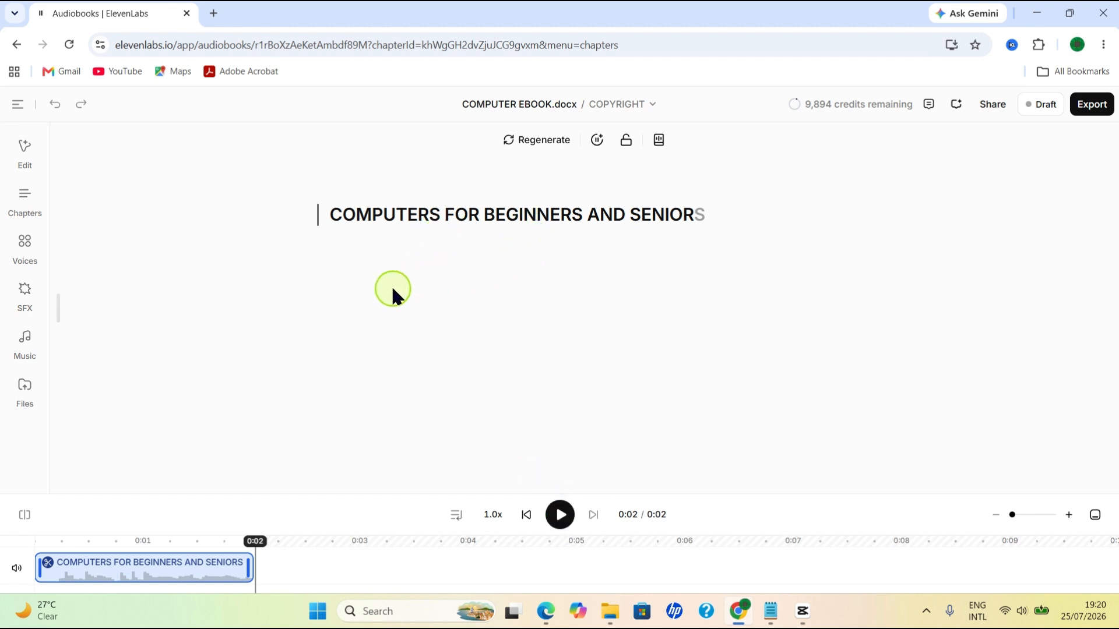
{"action": "left_click", "coordinate": [23, 198]}
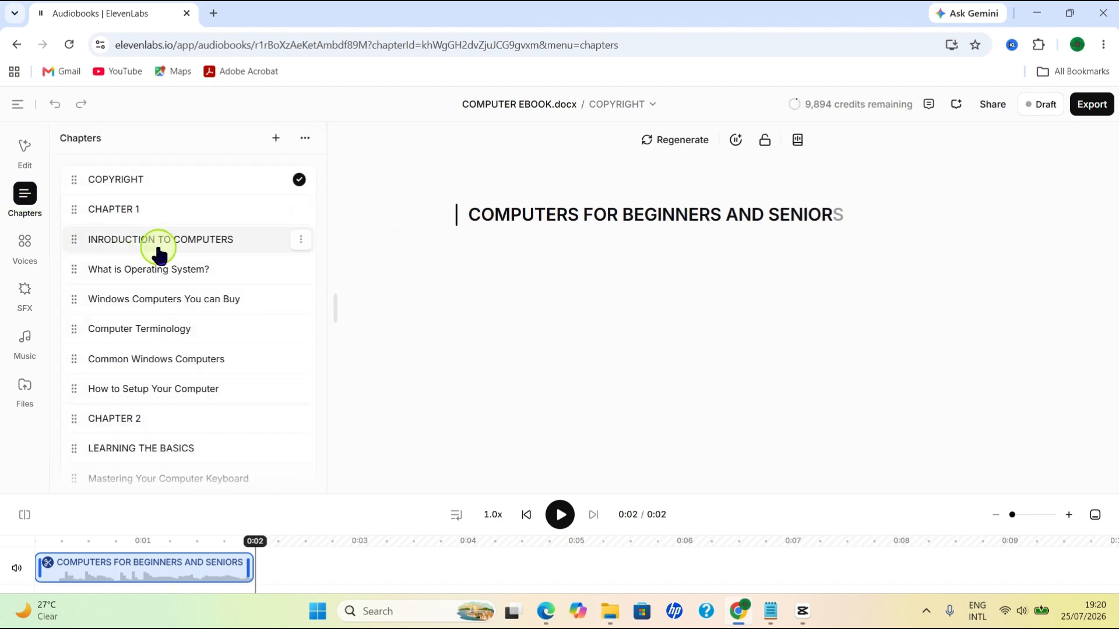
{"action": "scroll", "coordinate": [181, 279], "scroll_direction": "down", "scroll_amount": 14}
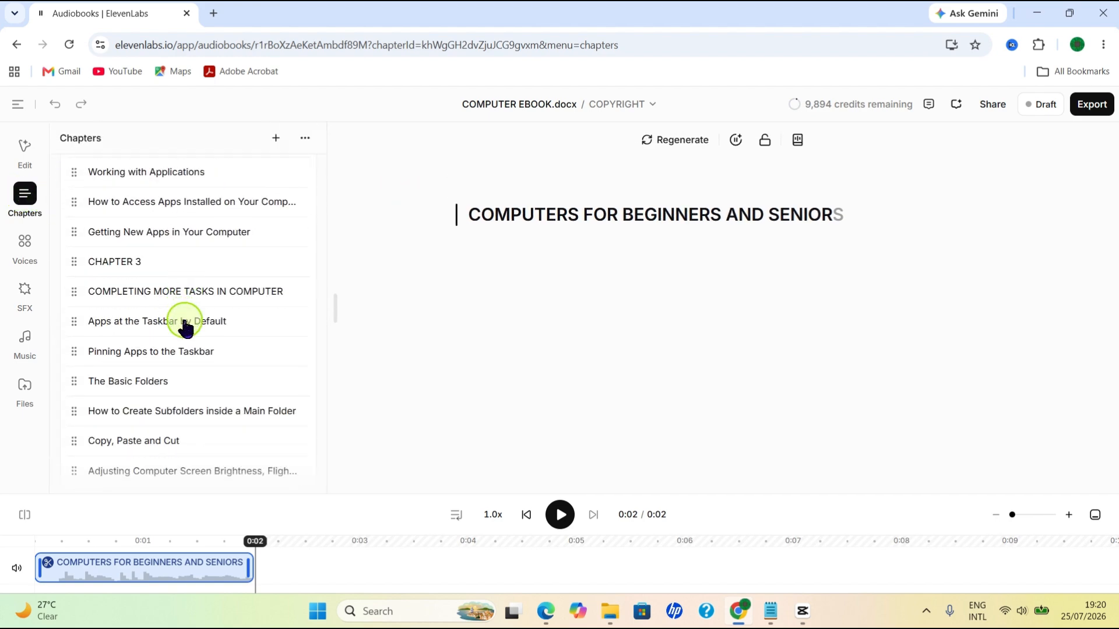
{"action": "scroll", "coordinate": [192, 347], "scroll_direction": "down", "scroll_amount": 5}
{"action": "scroll", "coordinate": [198, 364], "scroll_direction": "down", "scroll_amount": 6}
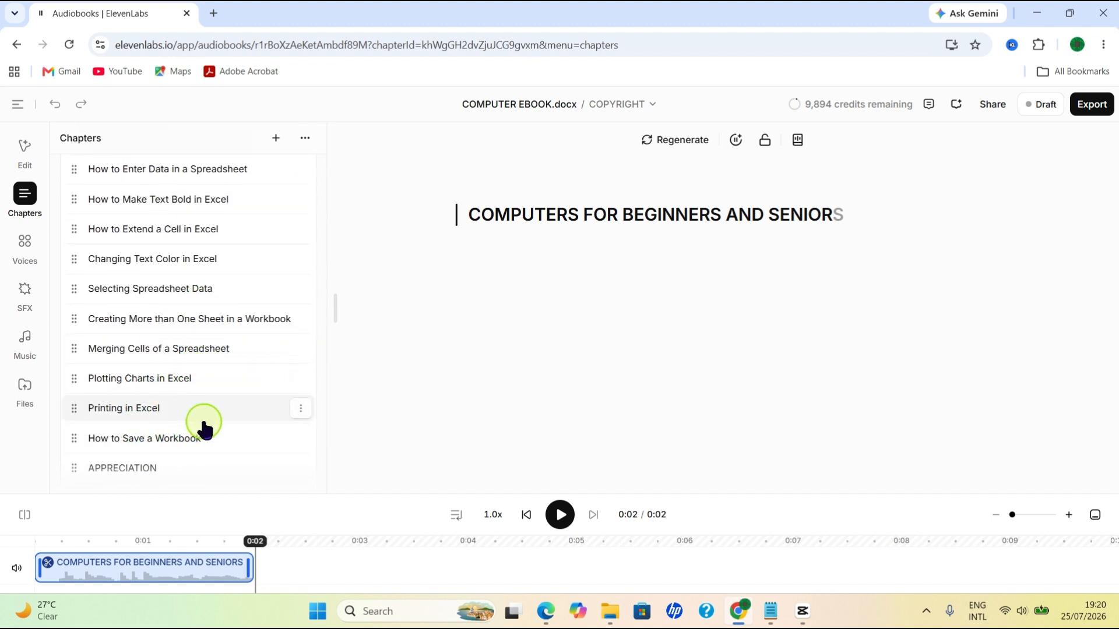
{"action": "left_click", "coordinate": [300, 408]}
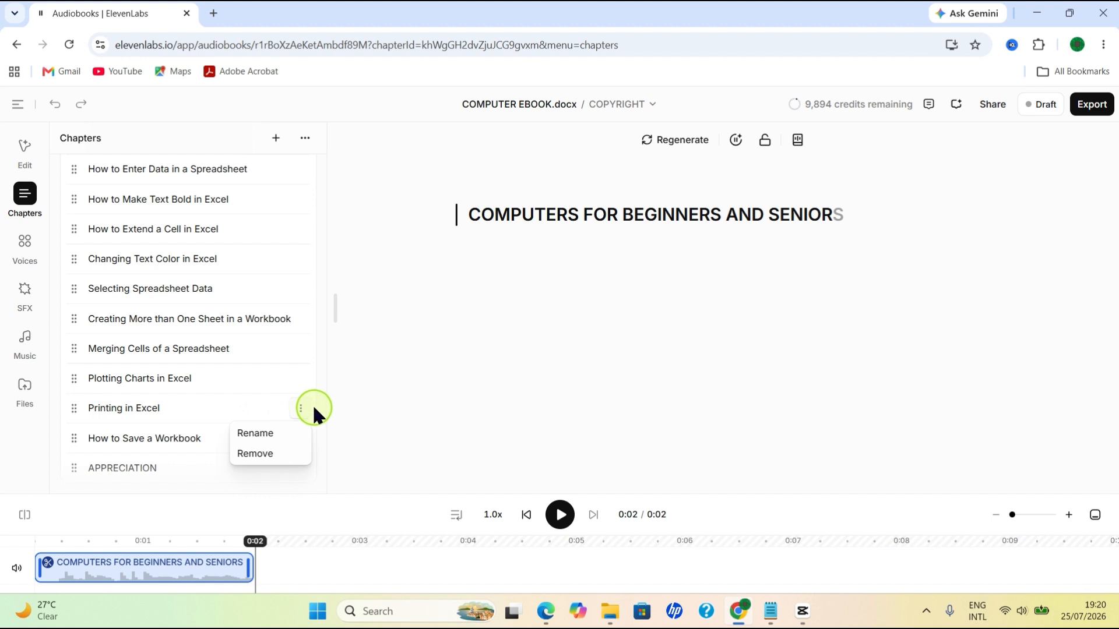
{"action": "left_click", "coordinate": [348, 392]}
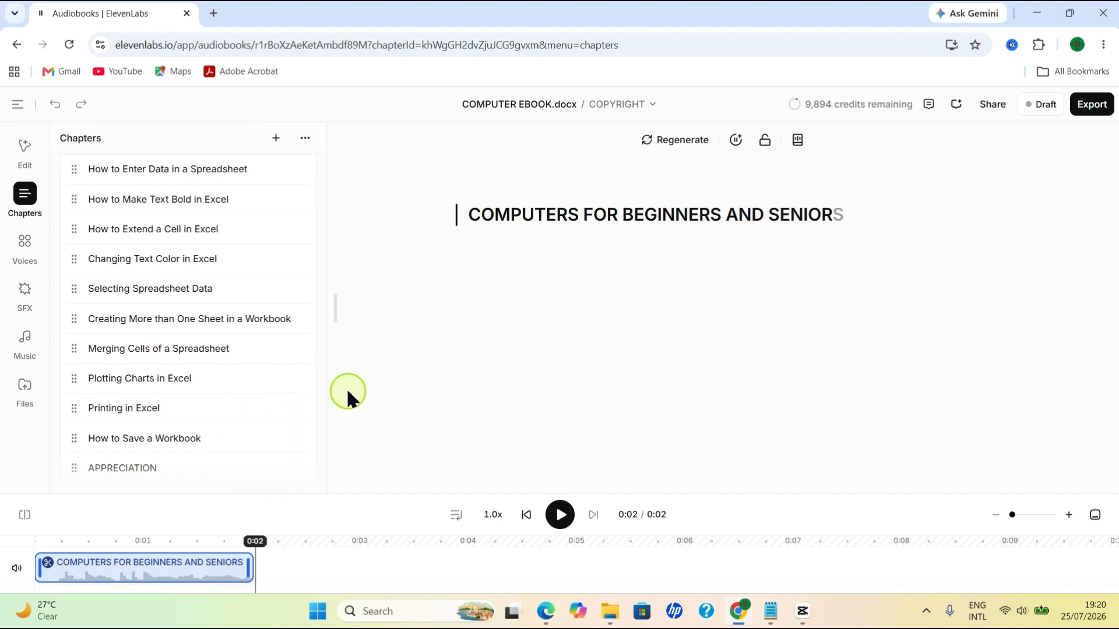
{"action": "left_click", "coordinate": [337, 318]}
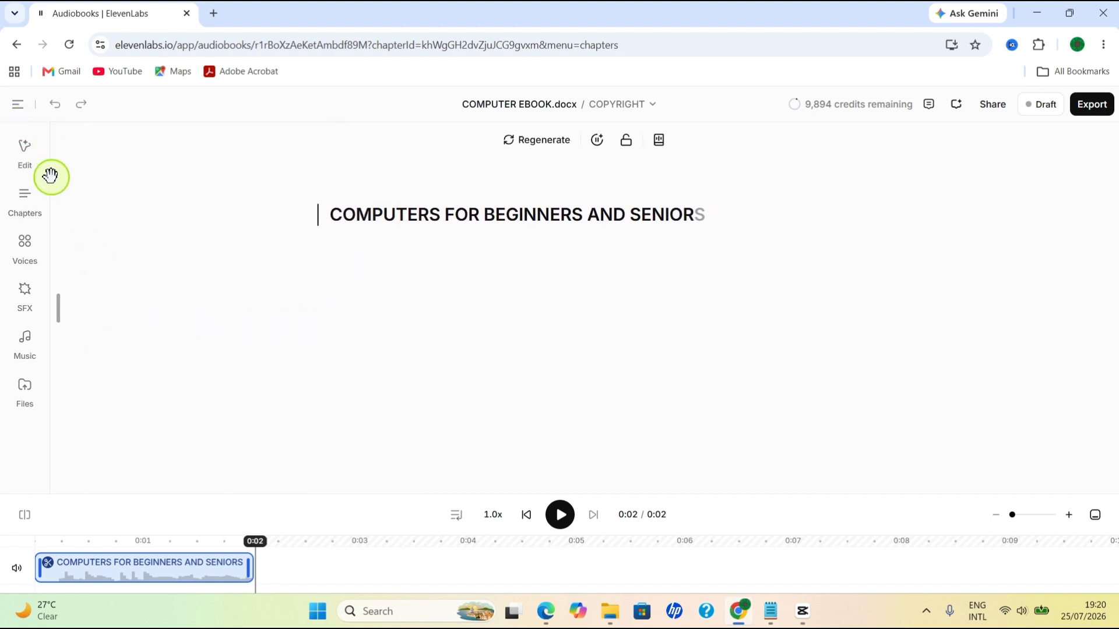
{"action": "left_click", "coordinate": [23, 194]}
{"action": "left_click", "coordinate": [24, 195]}
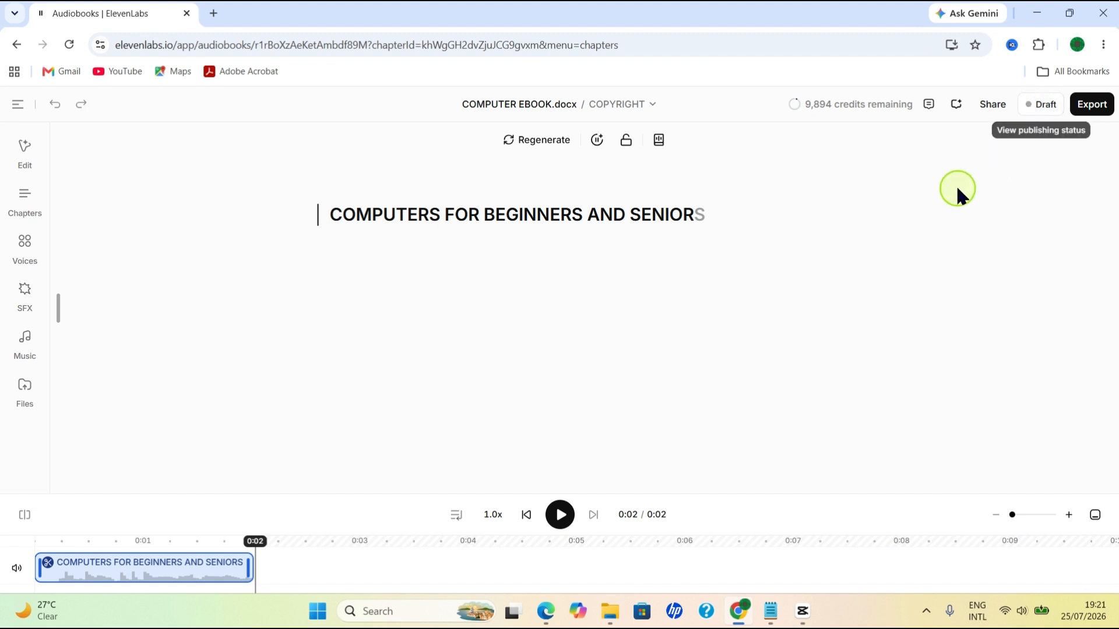
Step: Create an ElevenReader submission for the draft and enter "COMPUTERS FOR BEGINNERS AND SENIORS" as the book title
{"action": "left_click", "coordinate": [1043, 108]}
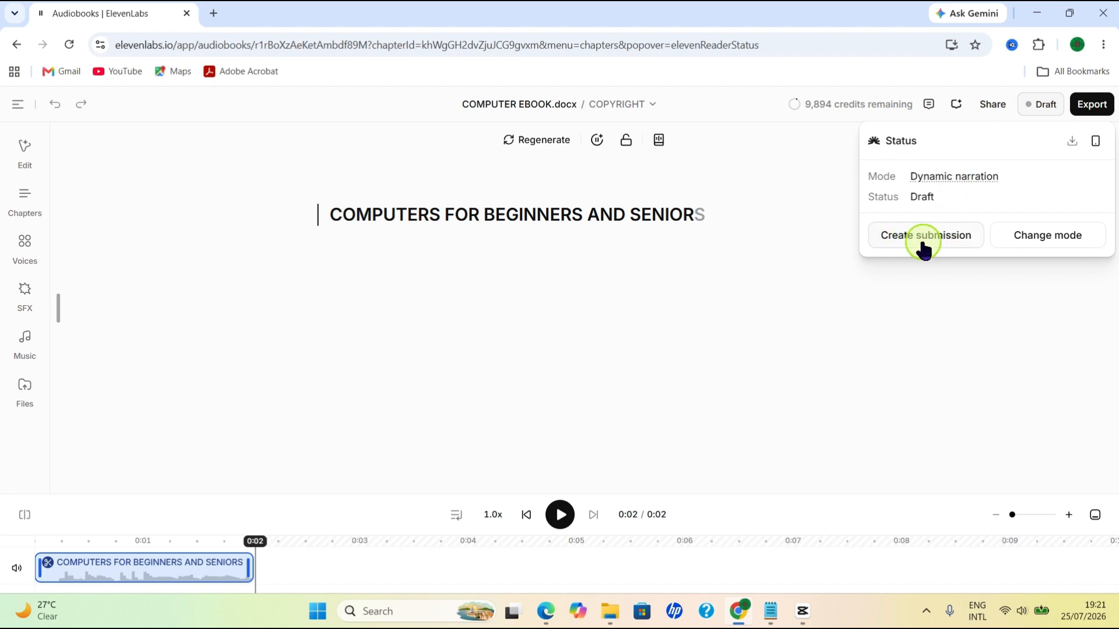
{"action": "left_click", "coordinate": [948, 239]}
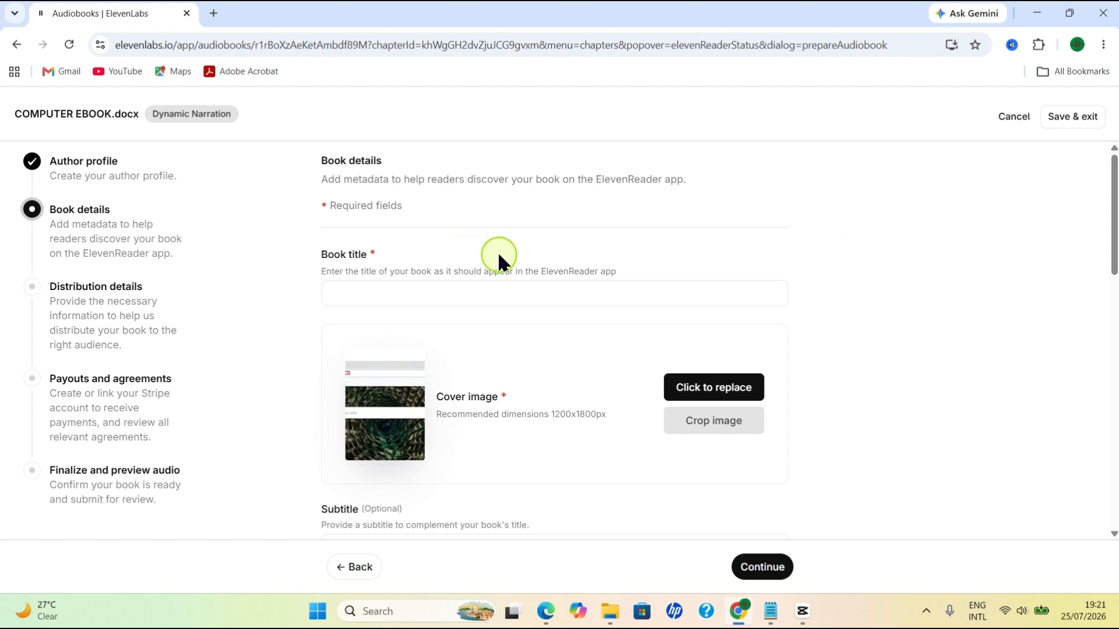
{"action": "left_click", "coordinate": [361, 291]}
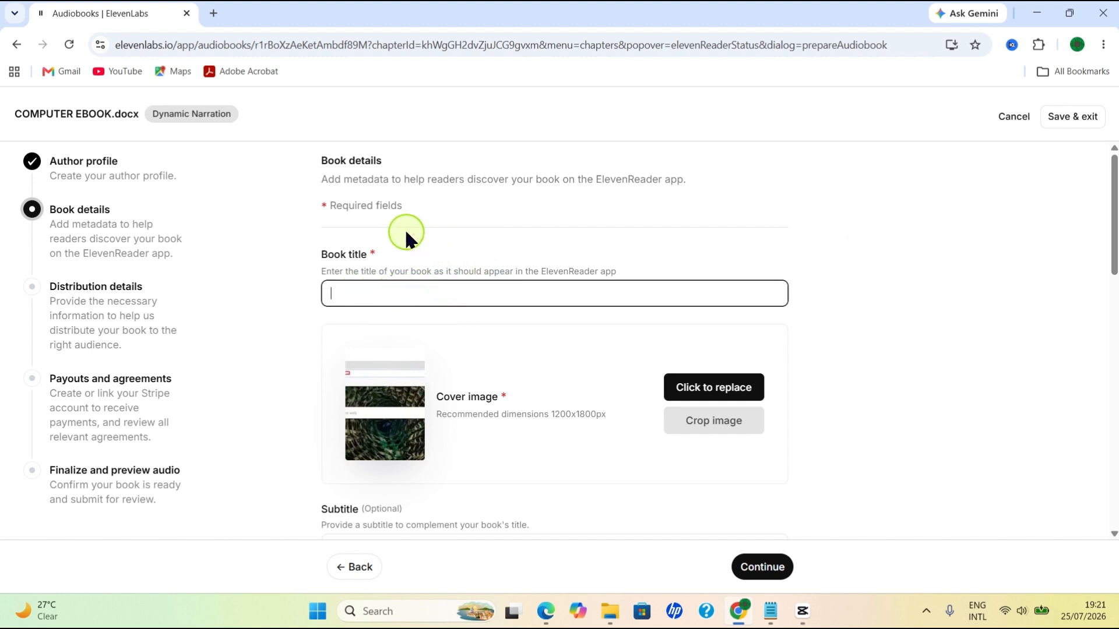
{"action": "scroll", "coordinate": [372, 244], "scroll_direction": "down", "scroll_amount": 2}
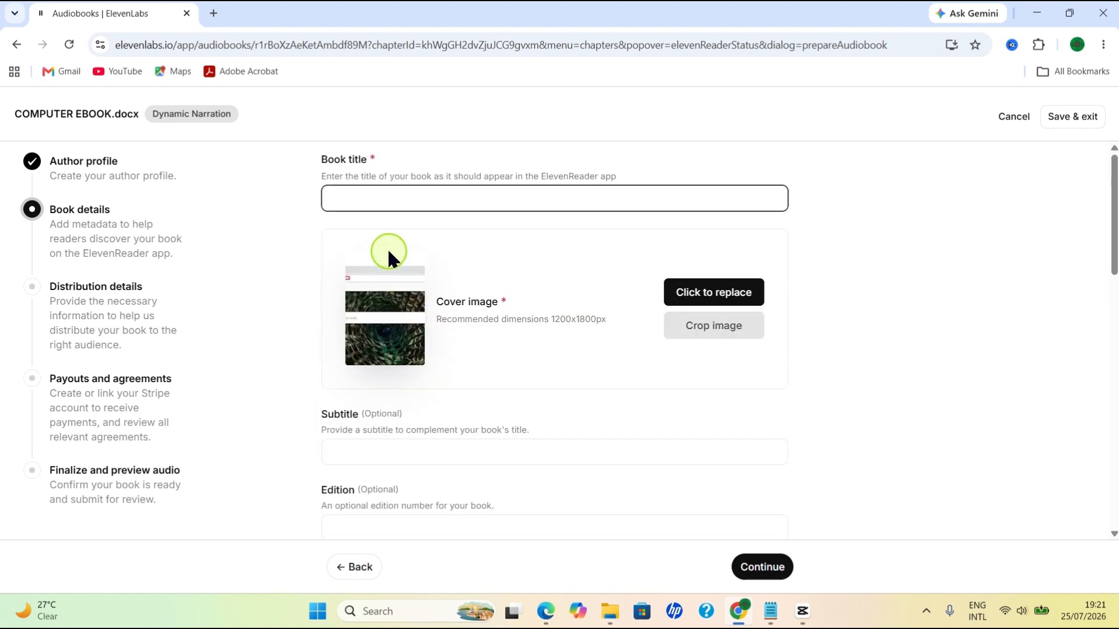
{"action": "scroll", "coordinate": [390, 245], "scroll_direction": "up", "scroll_amount": 2}
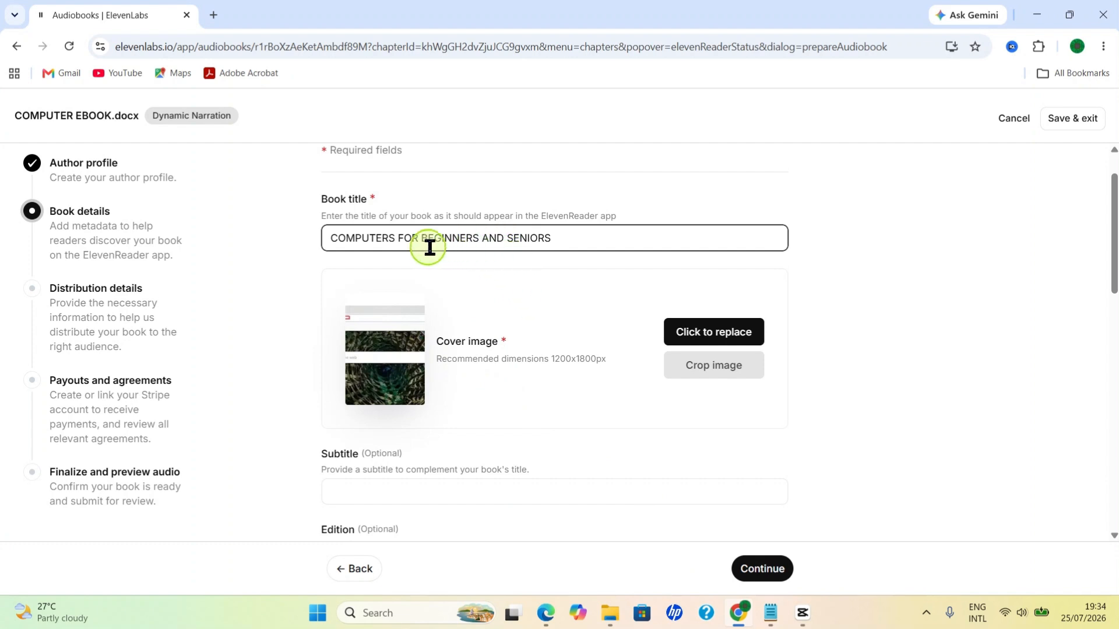
Step: Open canva.com in a new browser tab for the cover design, and return to the ElevenLabs book details form
{"action": "left_click", "coordinate": [213, 14]}
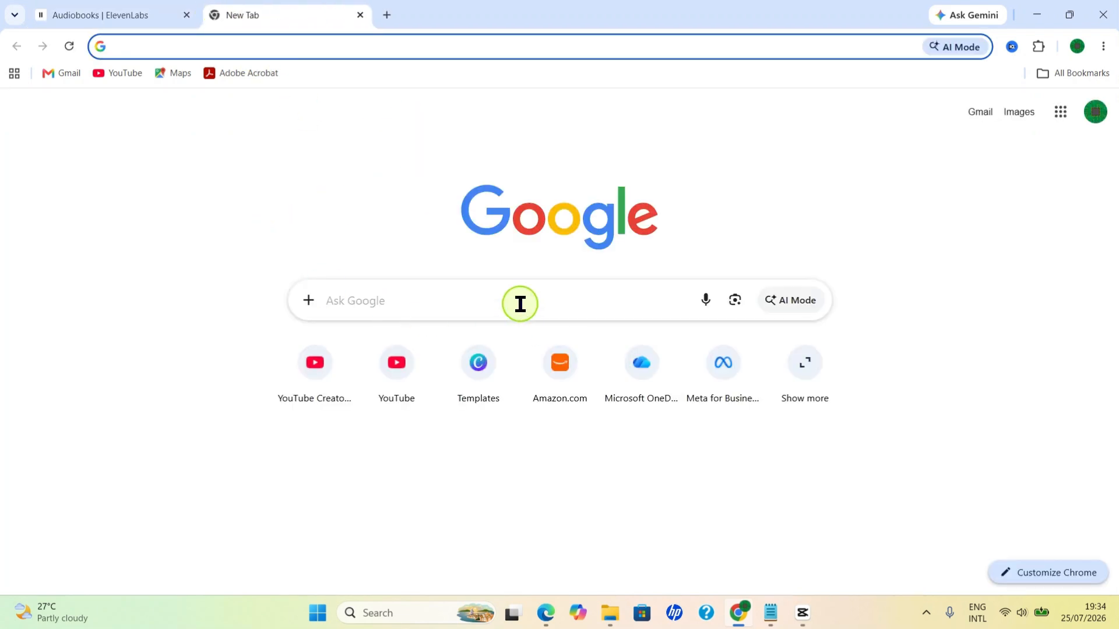
{"action": "left_click", "coordinate": [476, 381]}
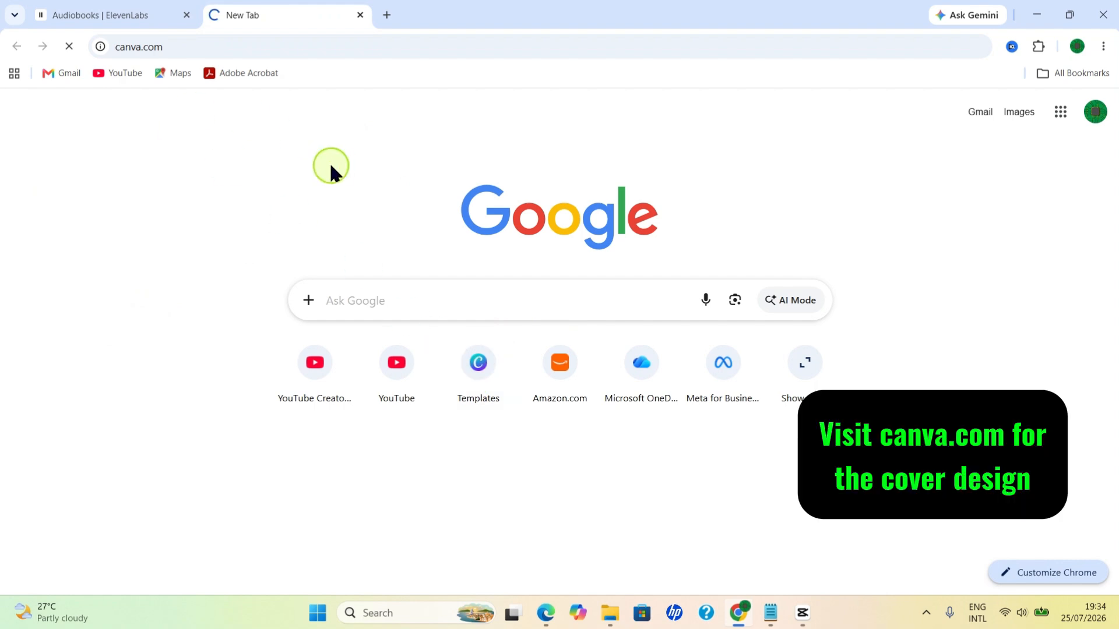
{"action": "left_click", "coordinate": [105, 15]}
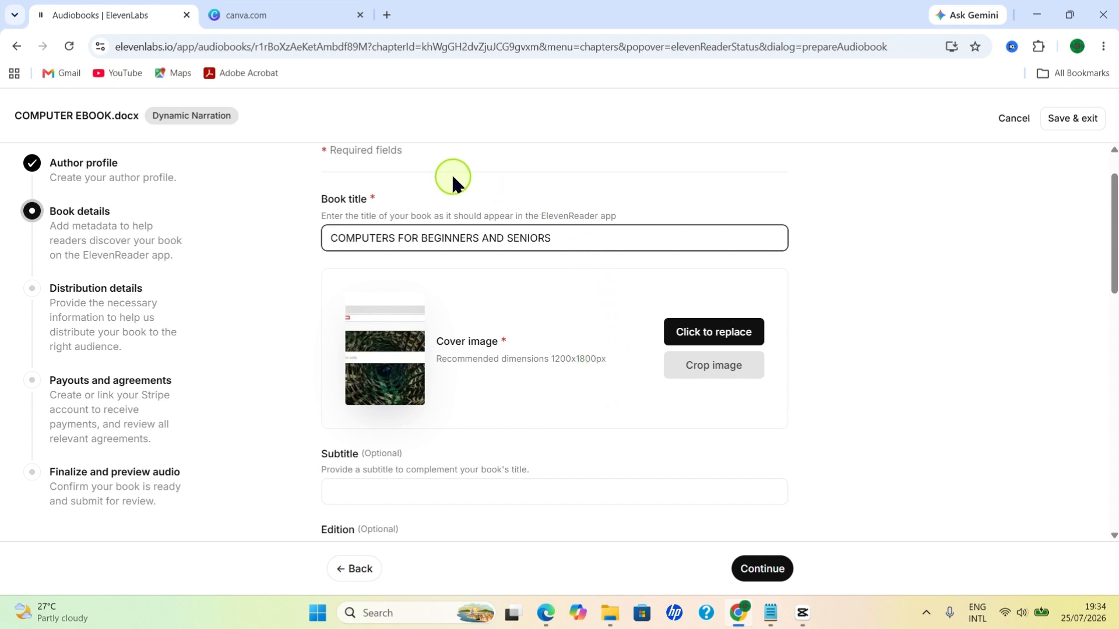
Step: Switch to Canva and create a new custom-size design 1200 px wide and 1800 px high
{"action": "left_click", "coordinate": [270, 18]}
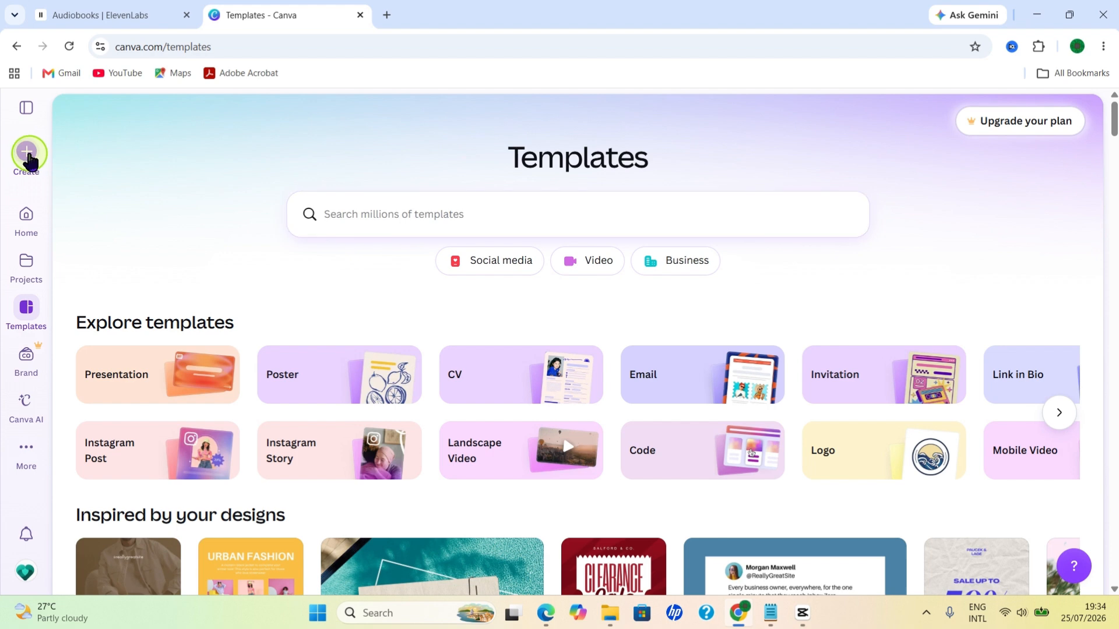
{"action": "left_click", "coordinate": [32, 155]}
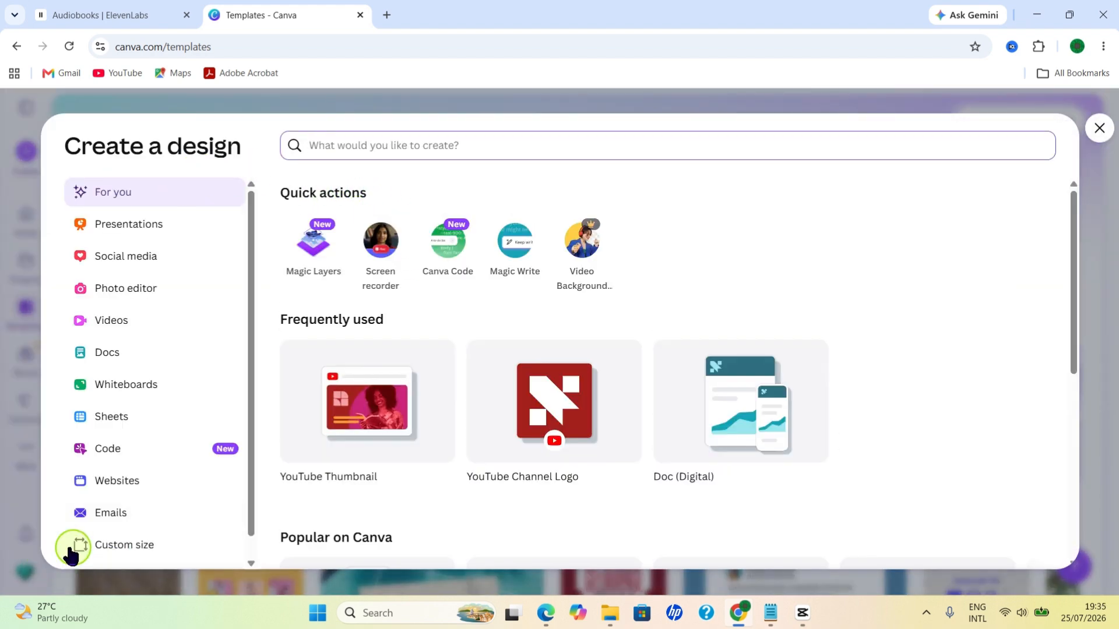
{"action": "left_click", "coordinate": [132, 549]}
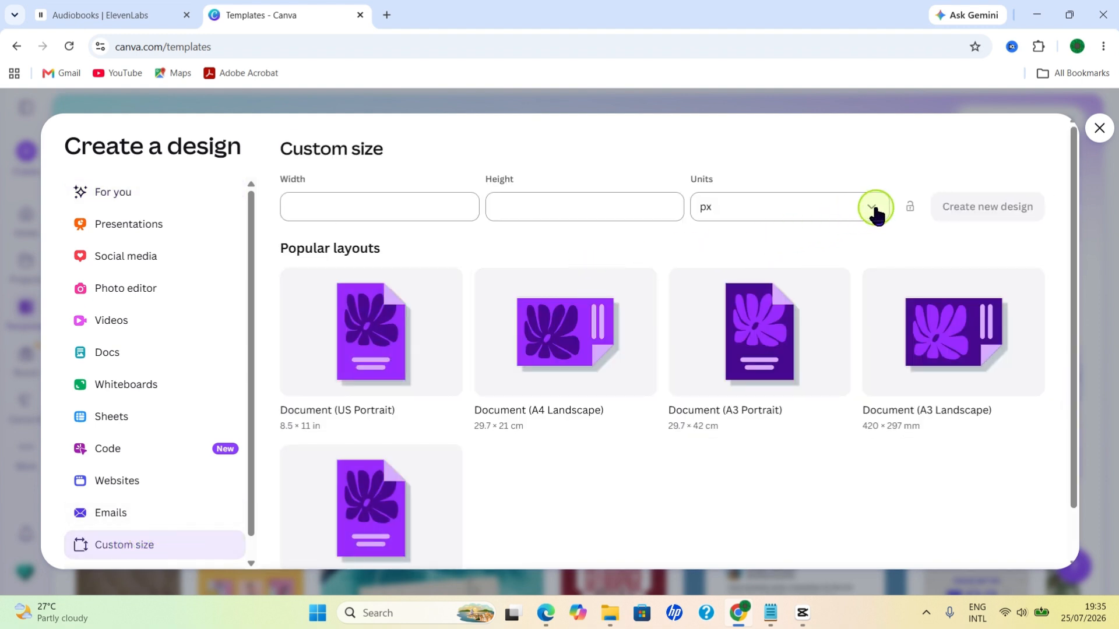
{"action": "left_click", "coordinate": [323, 206]}
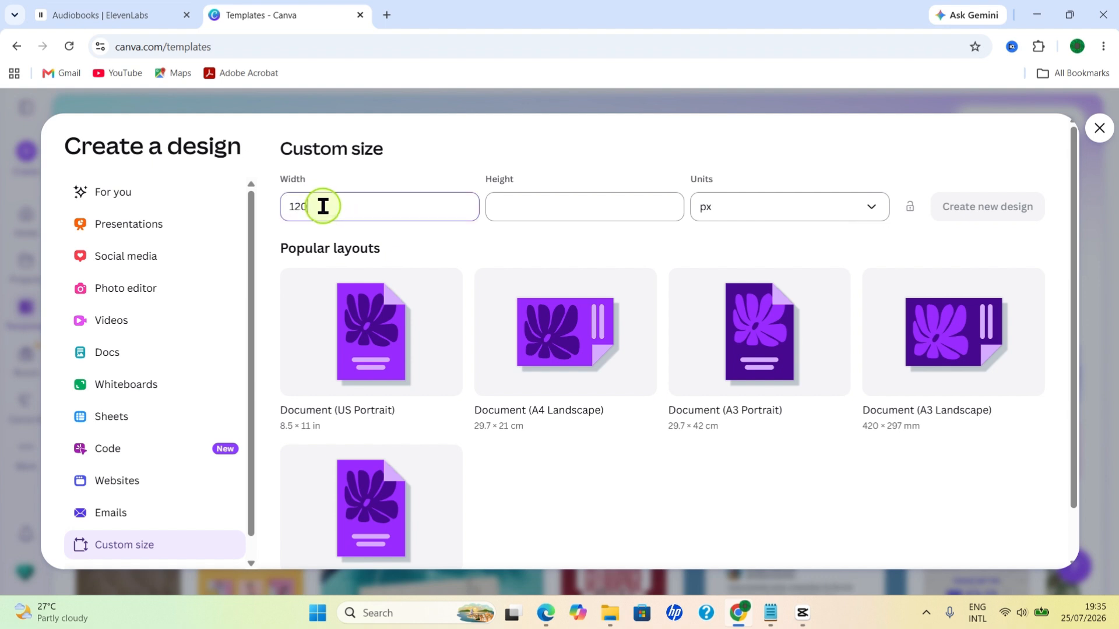
{"action": "left_click", "coordinate": [534, 204]}
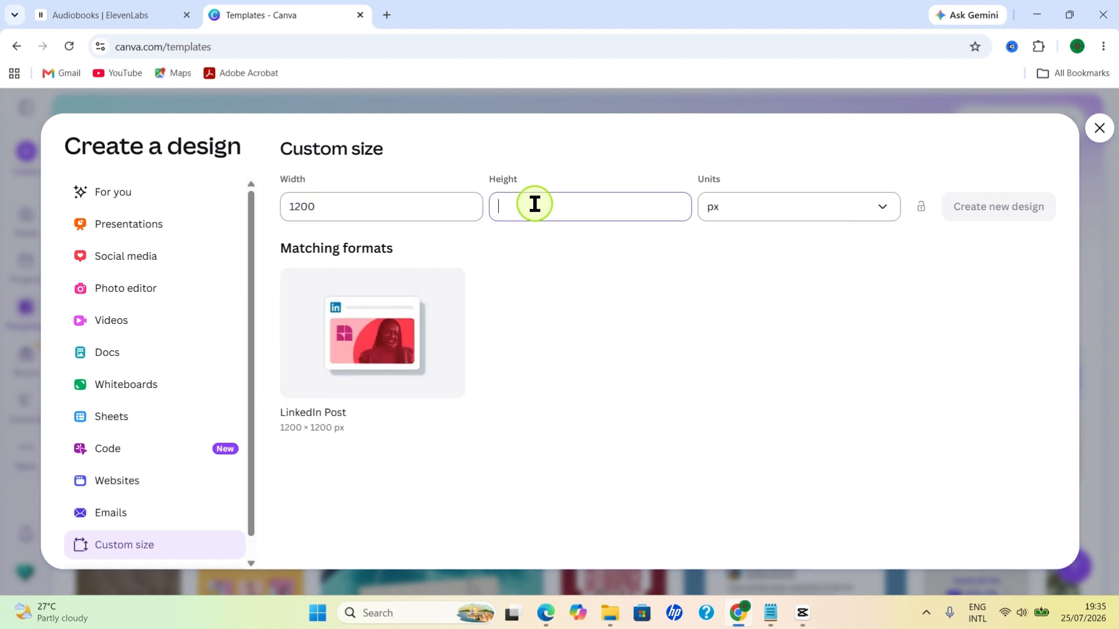
{"action": "type", "text": "18"}
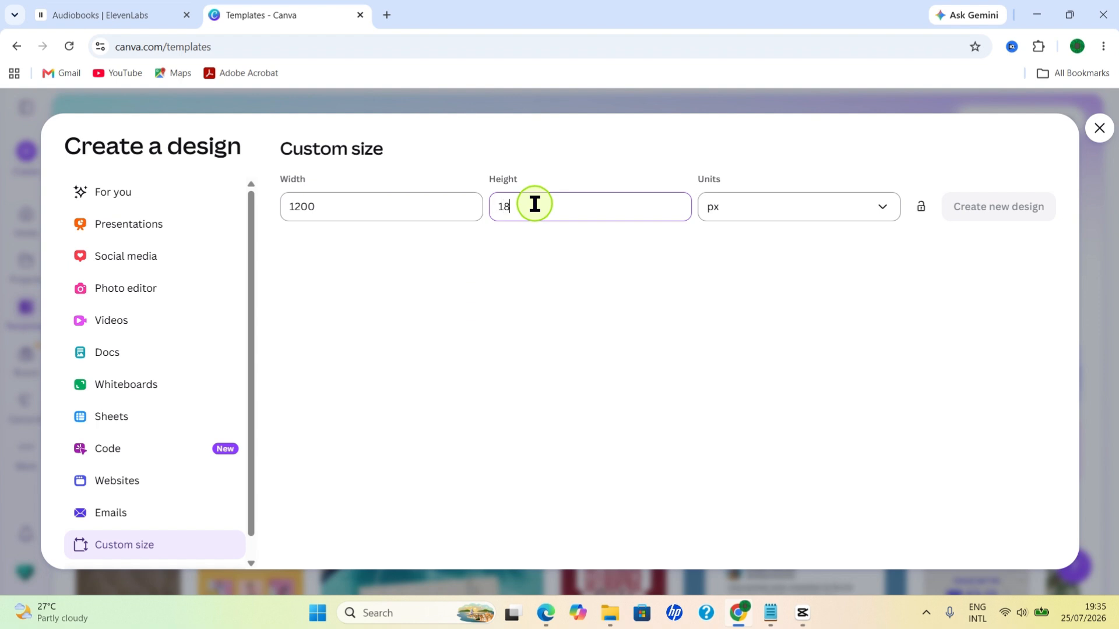
{"action": "type", "text": "00"}
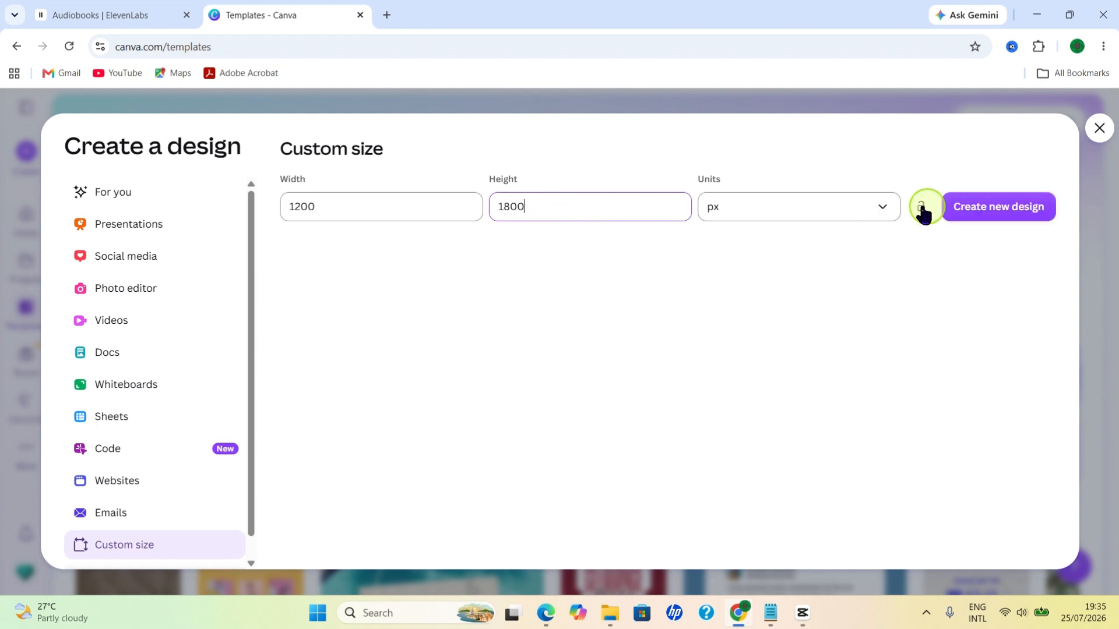
{"action": "left_click", "coordinate": [1007, 216]}
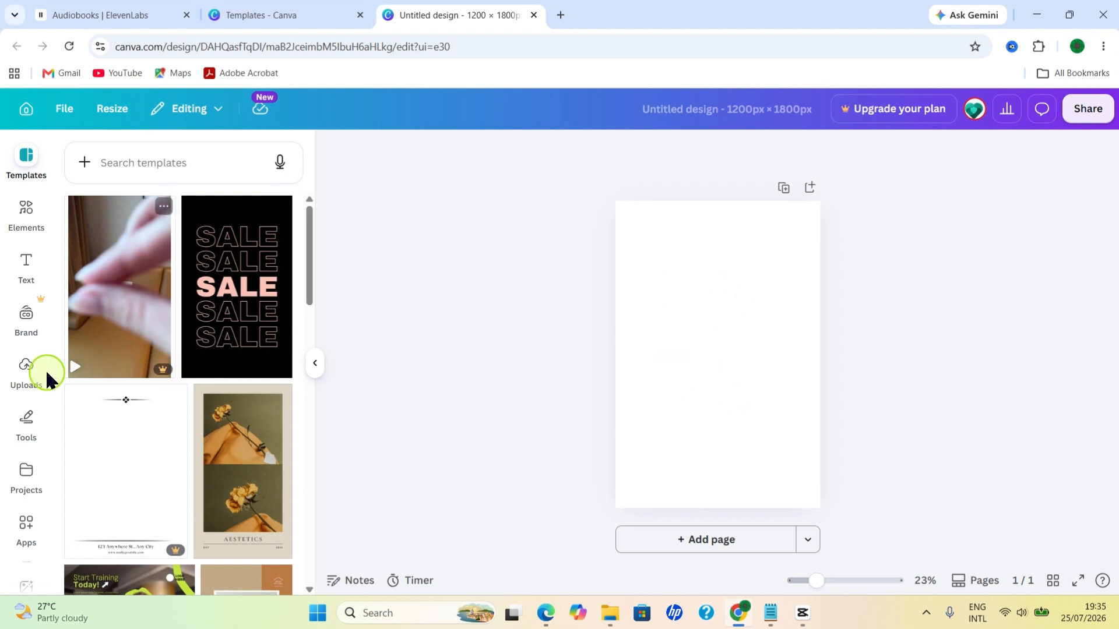
Step: Upload the Computer book image from the Desktop folder to the design's uploads
{"action": "left_click", "coordinate": [24, 373]}
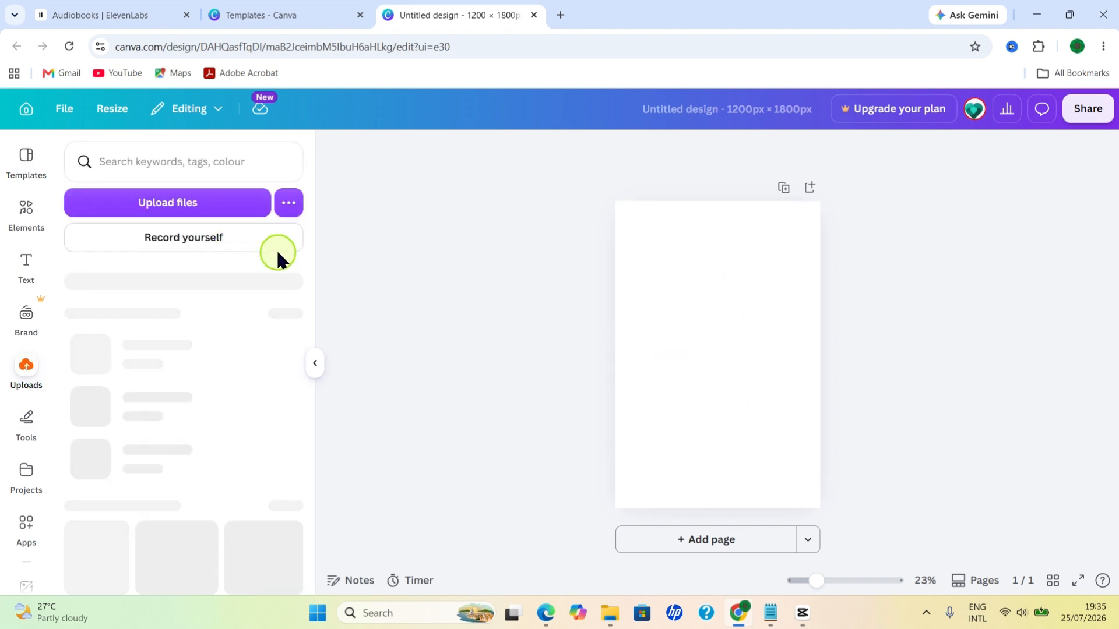
{"action": "left_click", "coordinate": [171, 207]}
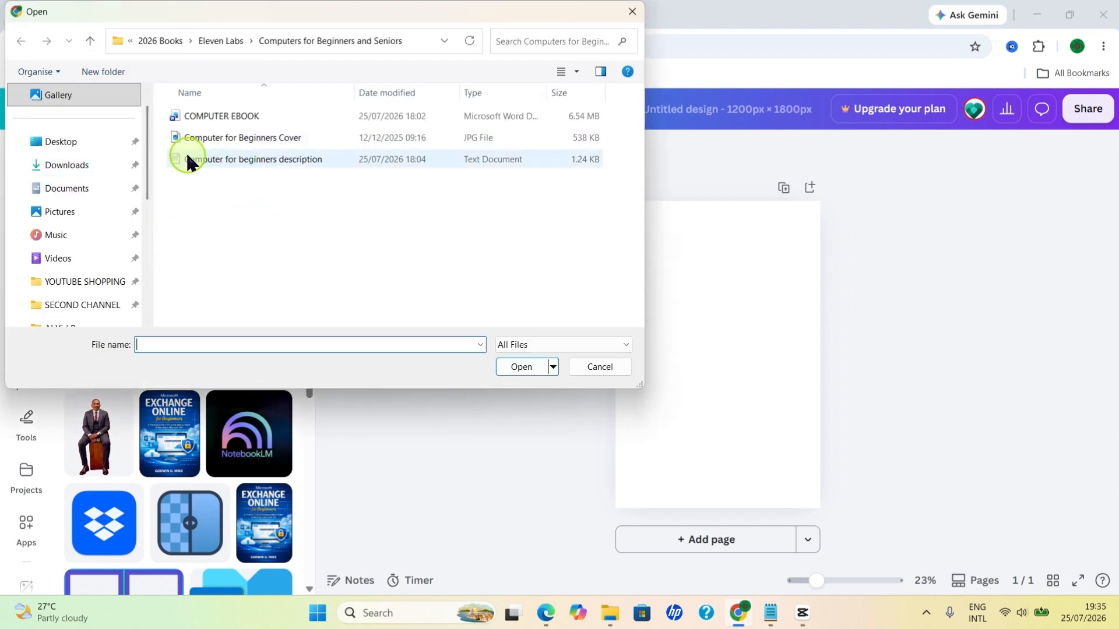
{"action": "left_click", "coordinate": [238, 141]}
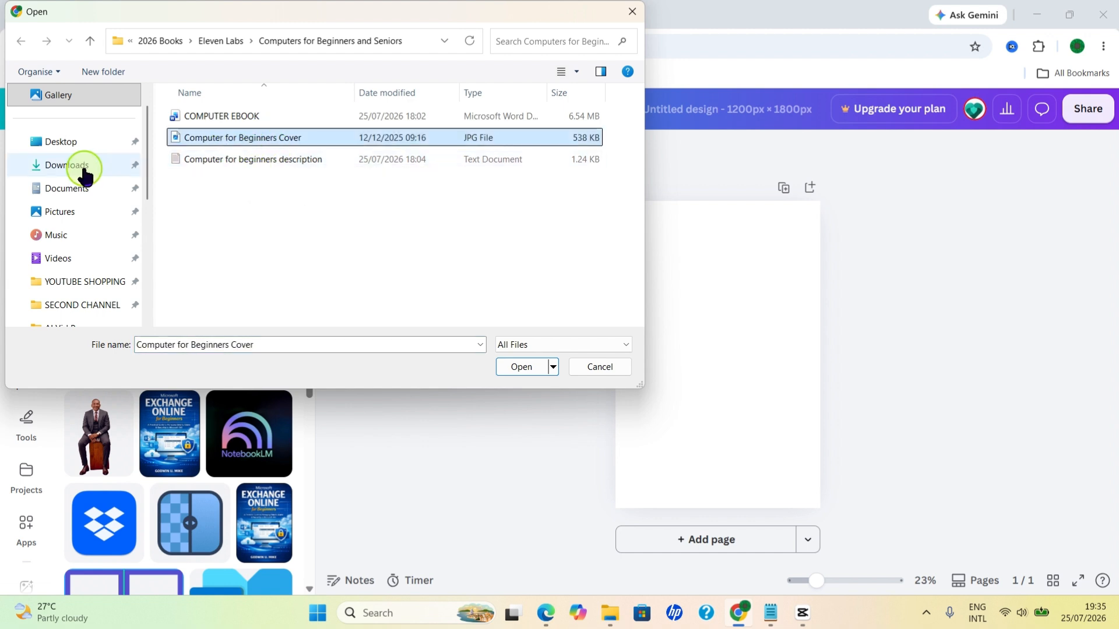
{"action": "left_click", "coordinate": [61, 142]}
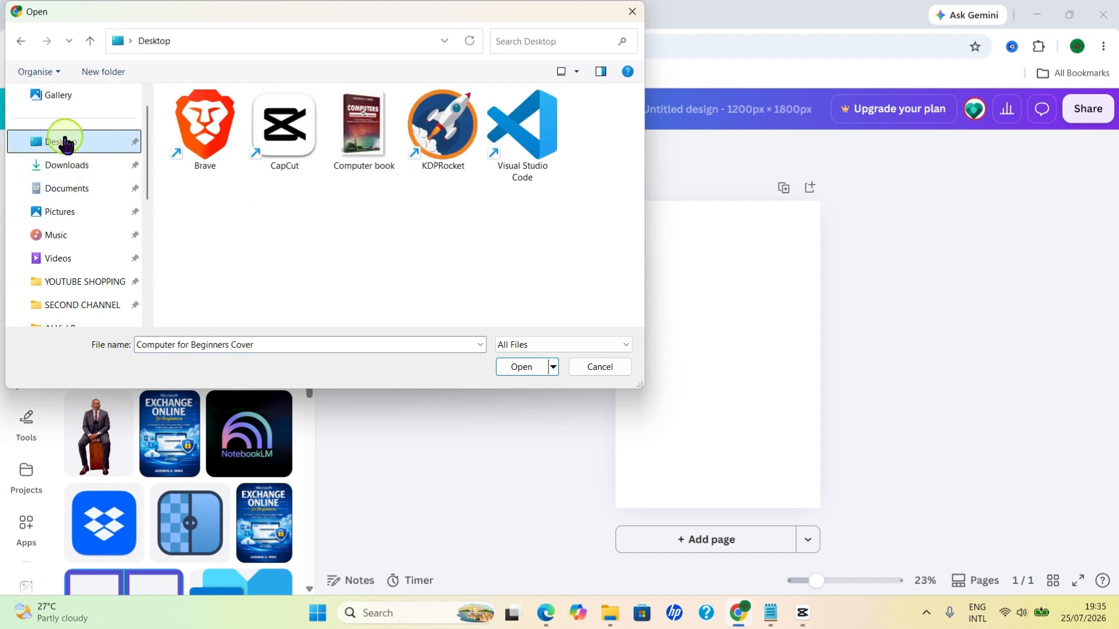
{"action": "left_click", "coordinate": [362, 129]}
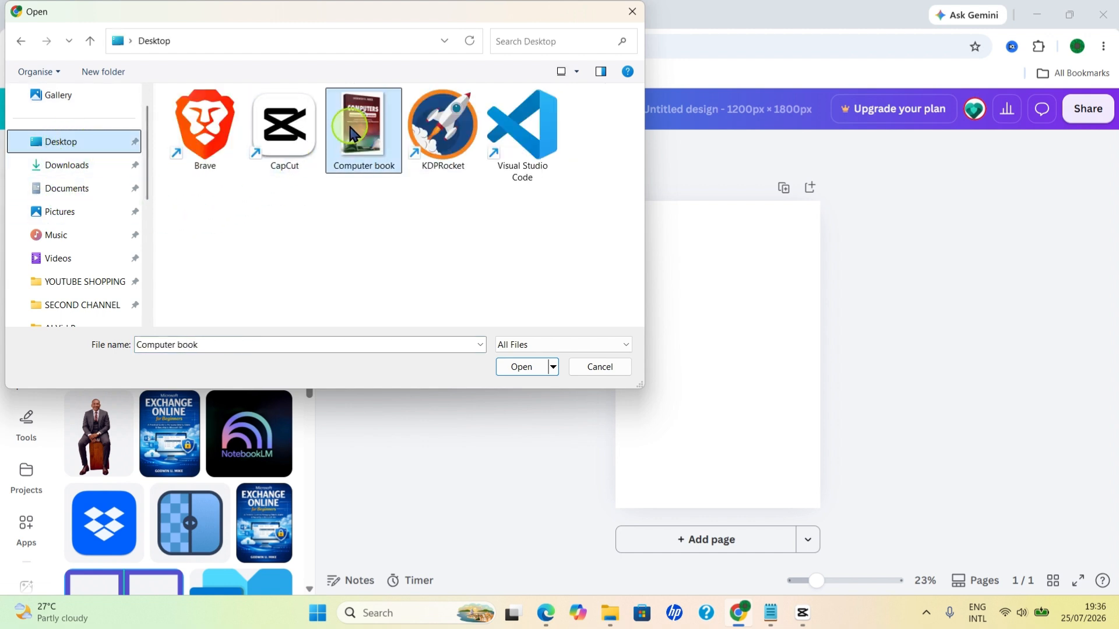
{"action": "left_click", "coordinate": [521, 366]}
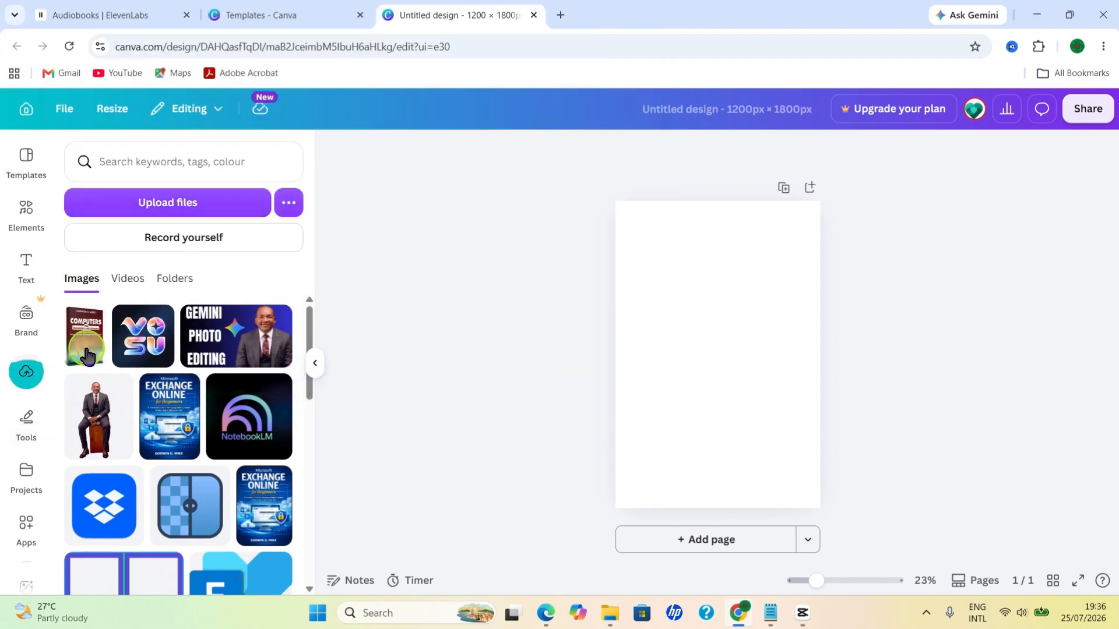
Step: Add the uploaded Computer book image to the blank page and enlarge it to fill the whole page
{"action": "left_click", "coordinate": [87, 352]}
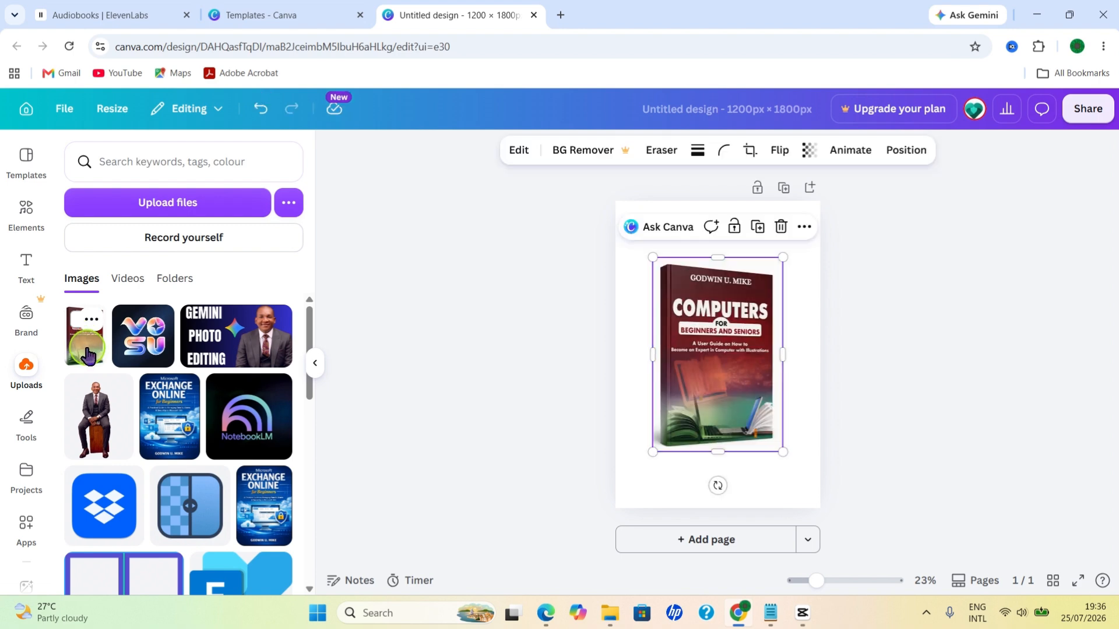
{"action": "left_click_drag", "start_coordinate": [652, 256], "coordinate": [603, 217]}
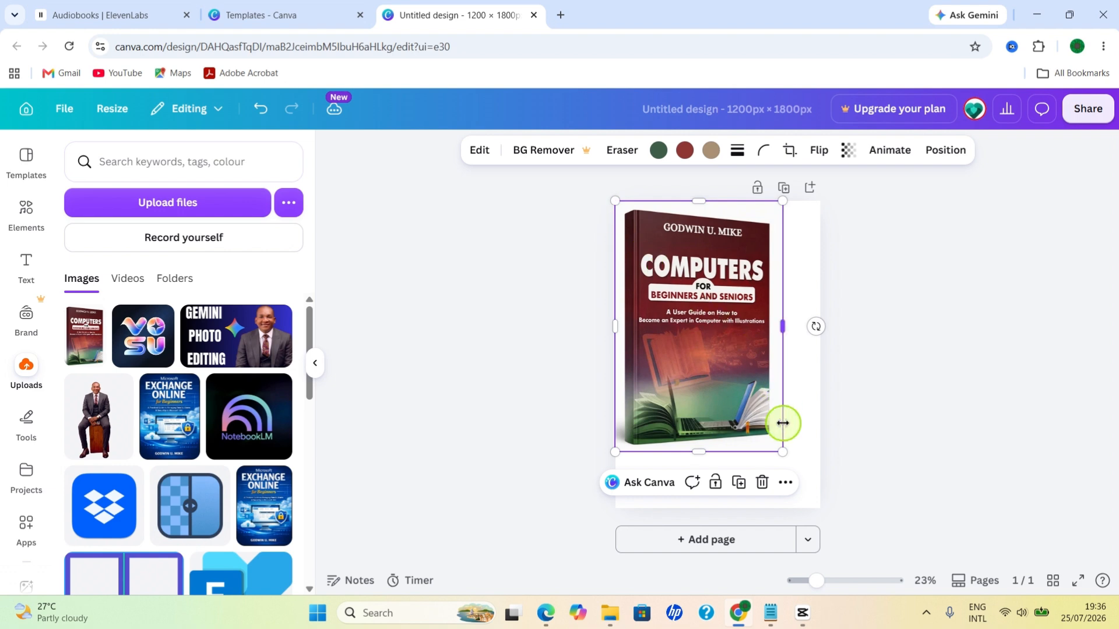
{"action": "left_click_drag", "start_coordinate": [782, 452], "coordinate": [831, 507]}
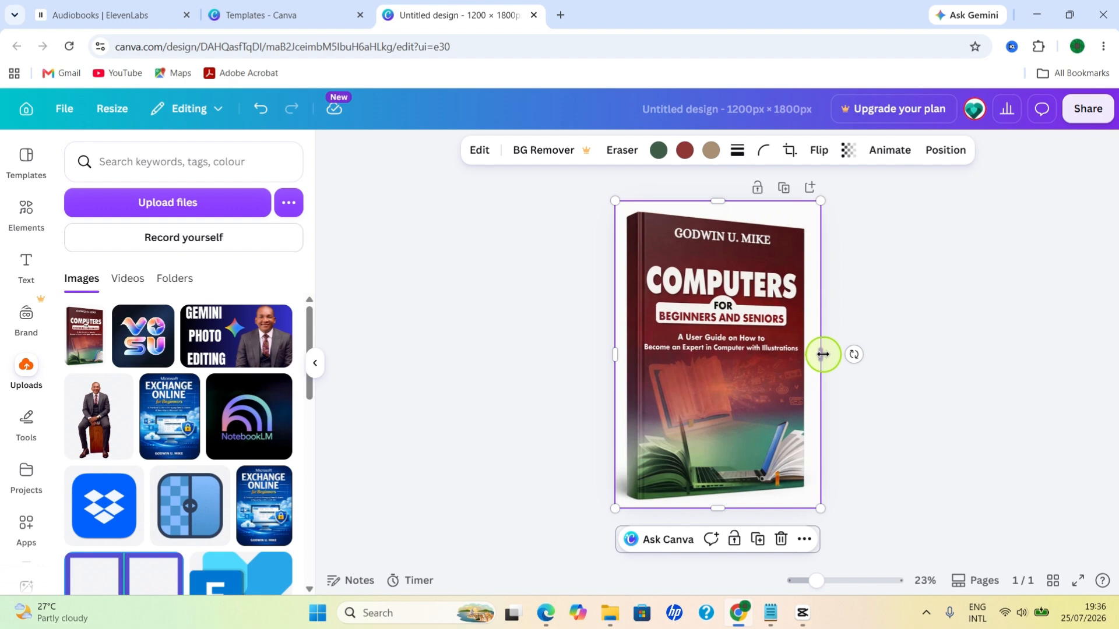
{"action": "left_click_drag", "start_coordinate": [822, 354], "coordinate": [831, 354]}
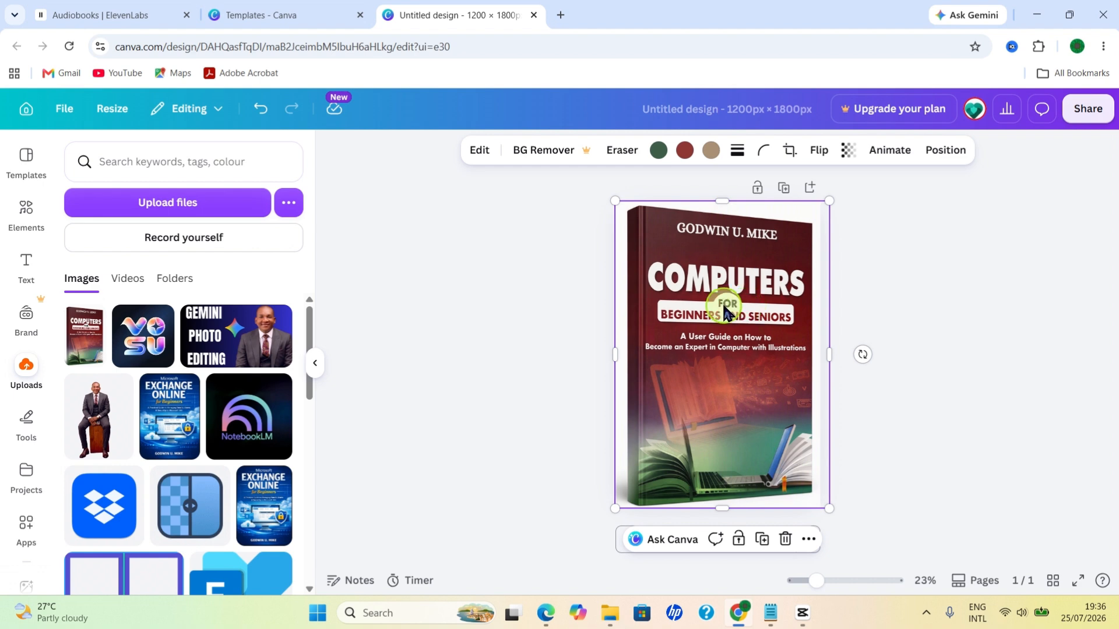
{"action": "left_click_drag", "start_coordinate": [615, 205], "coordinate": [612, 201]}
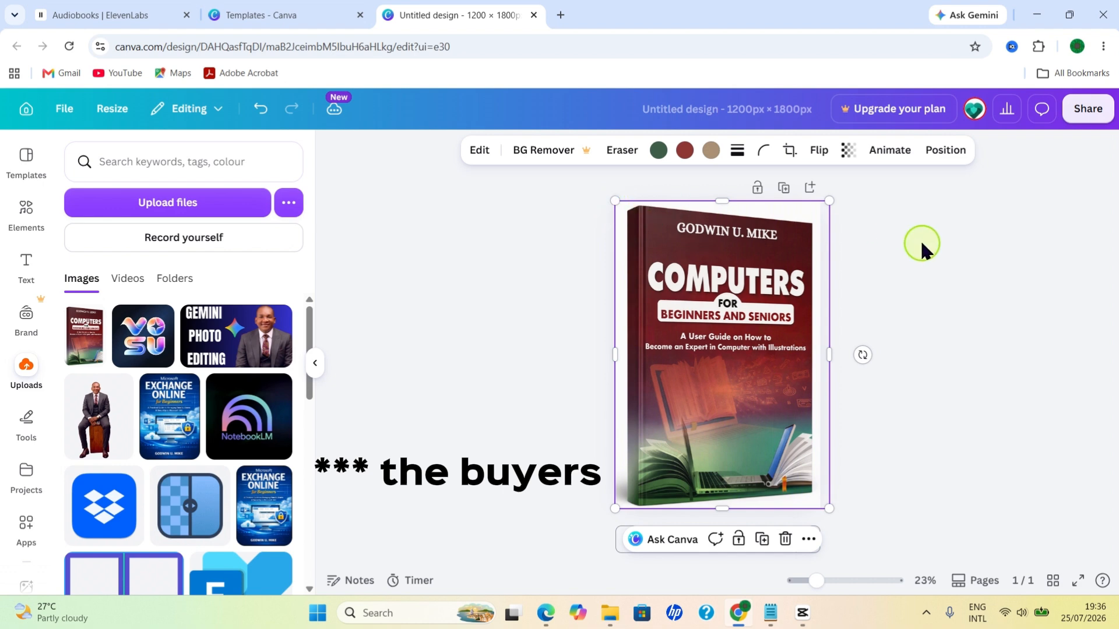
{"action": "left_click", "coordinate": [952, 243]}
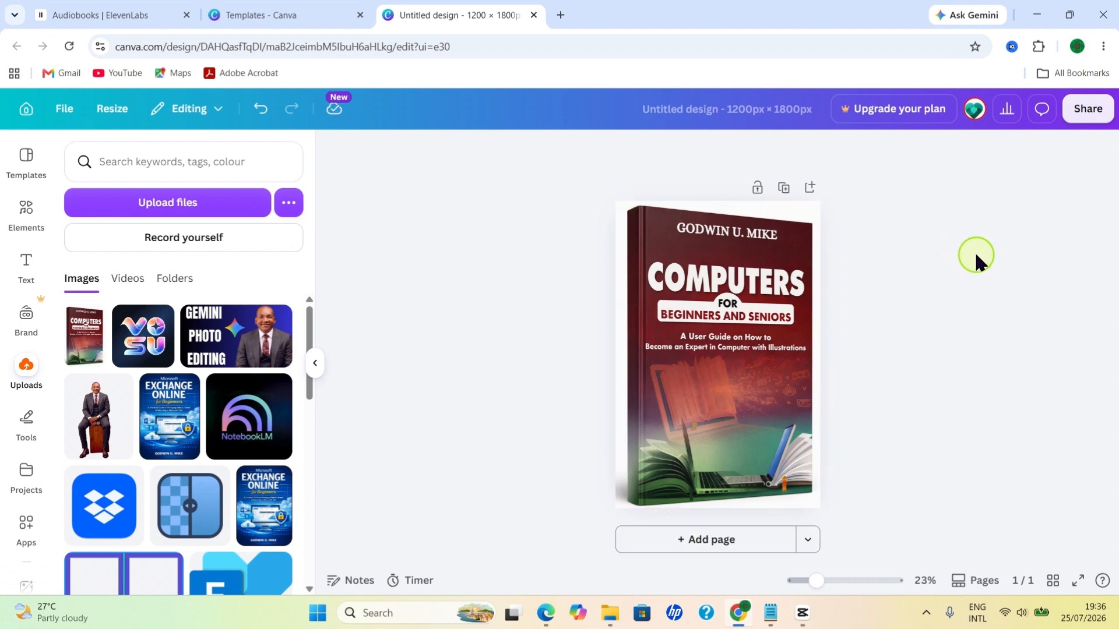
Step: Rename the design as New Cover and download it as a 1200 × 1800 px PNG
{"action": "left_click", "coordinate": [748, 112]}
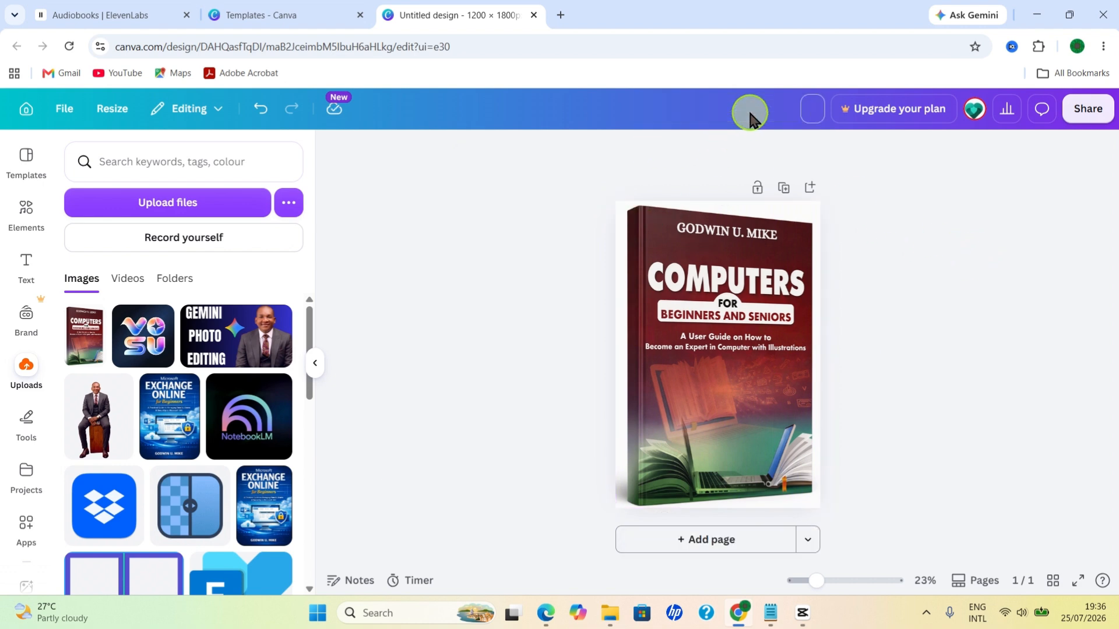
{"action": "type", "text": "New Cover"}
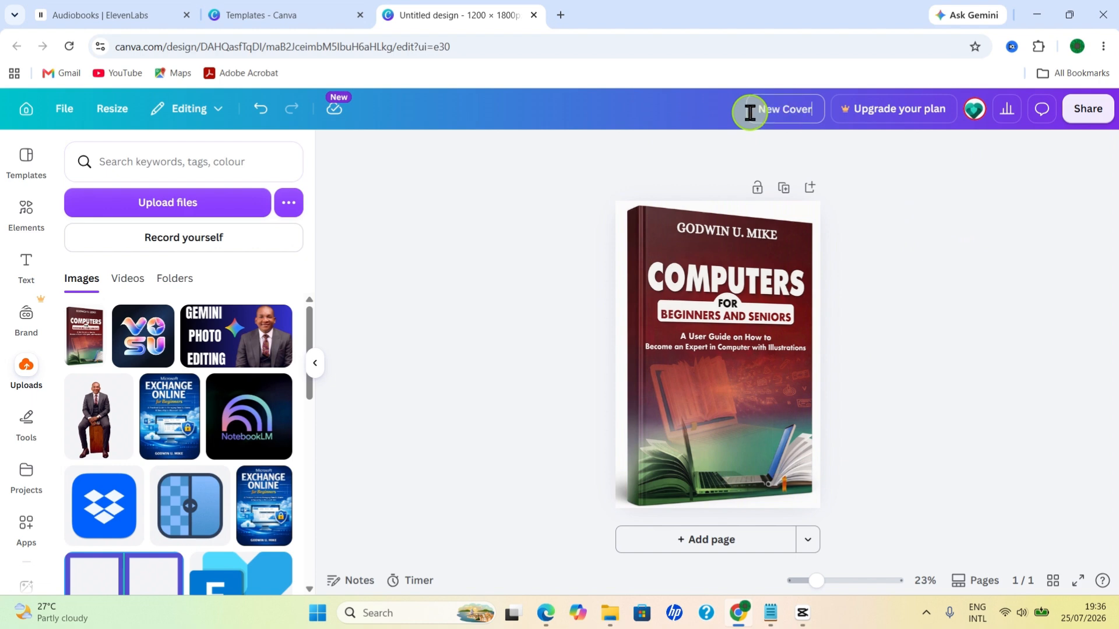
{"action": "key", "text": "Return"}
{"action": "left_click", "coordinate": [1090, 111]}
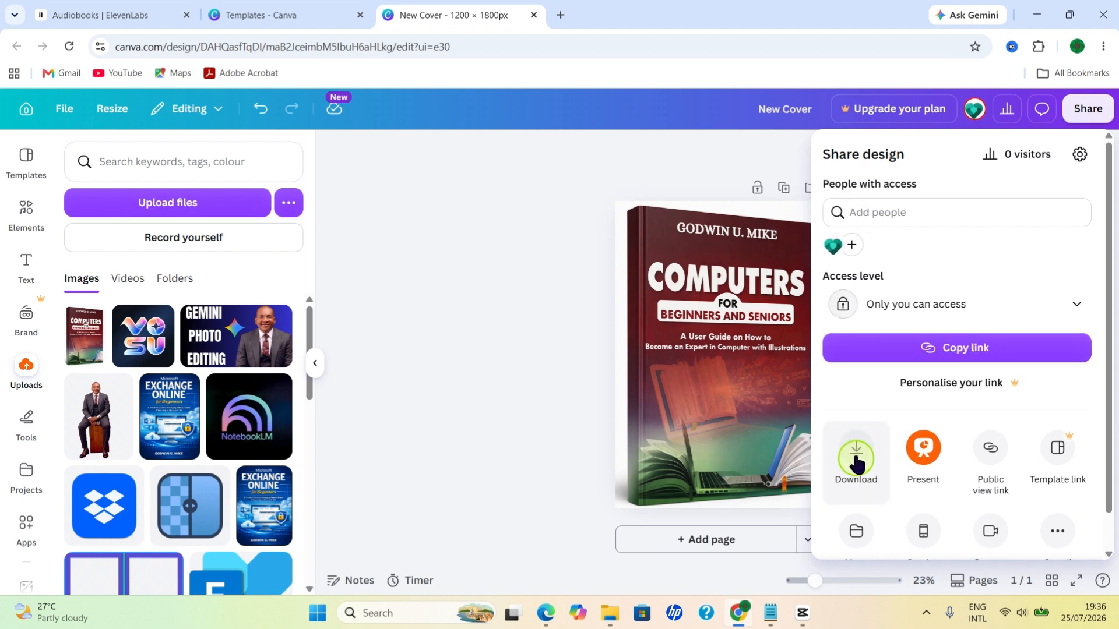
{"action": "left_click", "coordinate": [860, 461]}
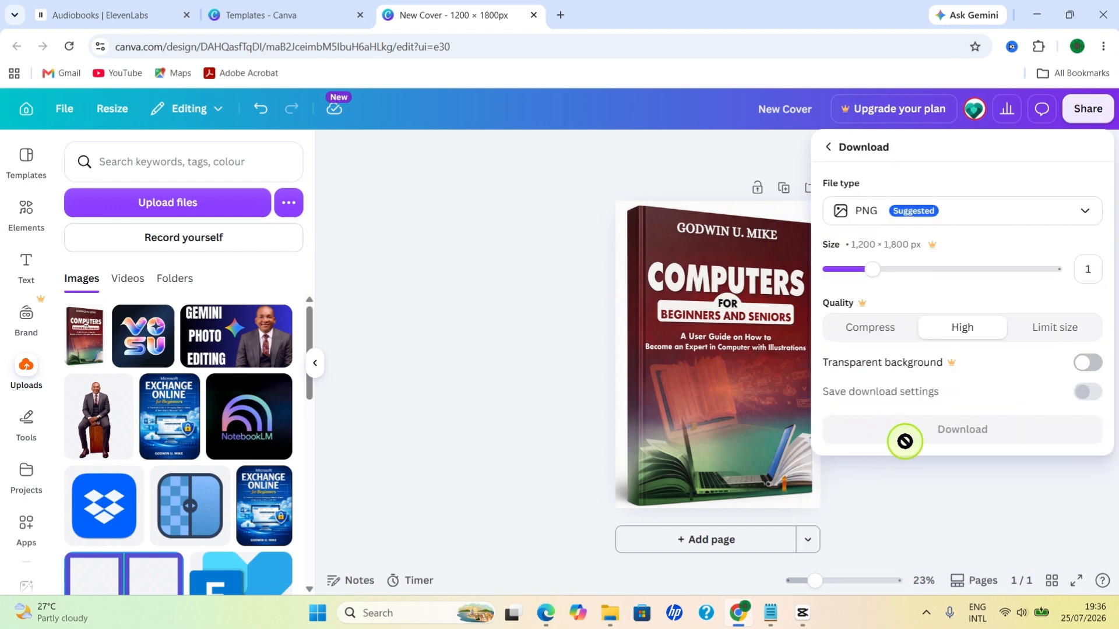
{"action": "left_click", "coordinate": [969, 435]}
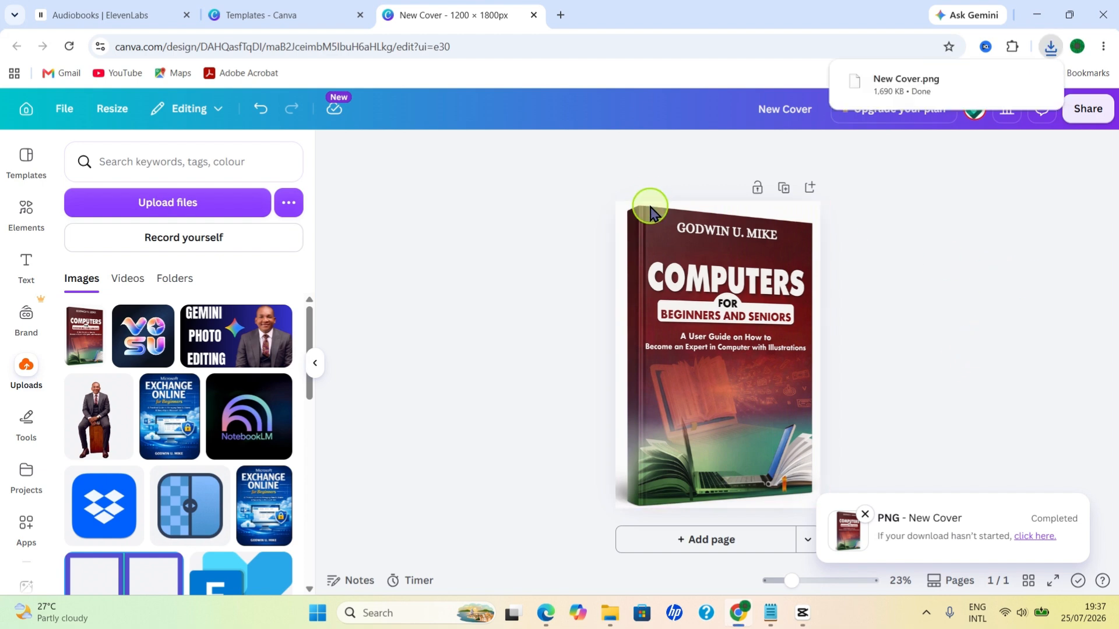
Step: Close both Canva tabs and replace the audiobook's cover image in ElevenLabs with New Cover from the Downloads folder
{"action": "left_click", "coordinate": [534, 15]}
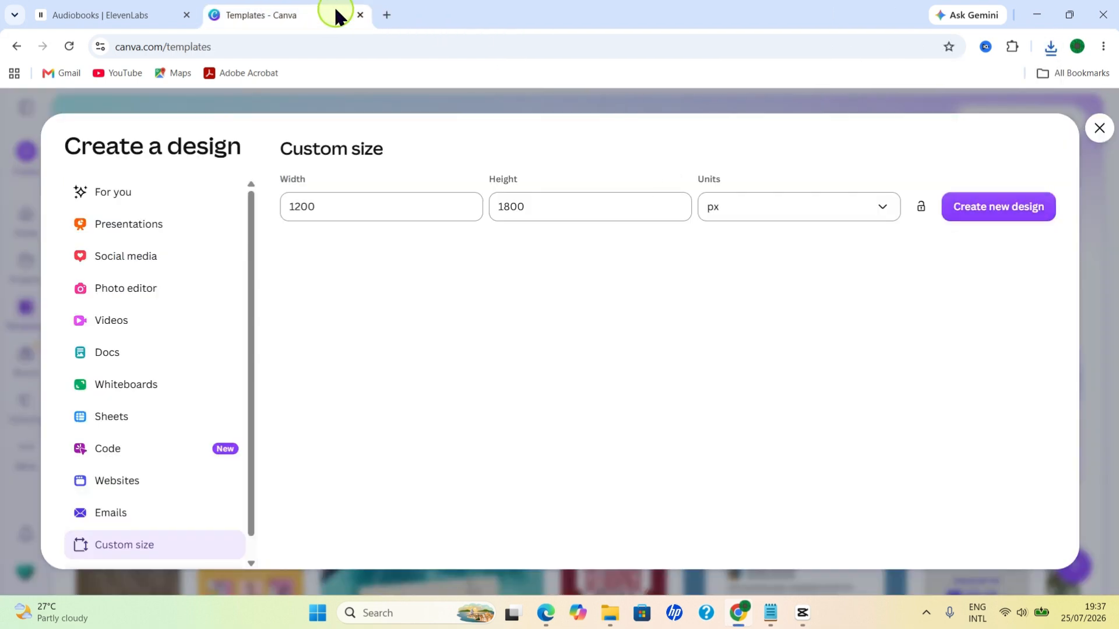
{"action": "left_click", "coordinate": [360, 15]}
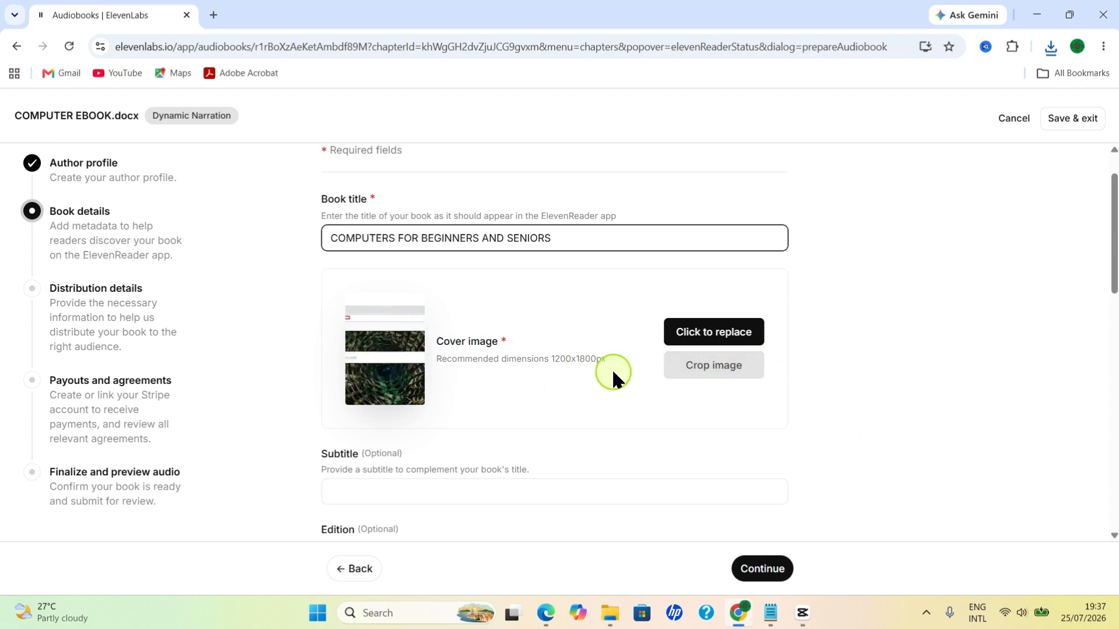
{"action": "left_click", "coordinate": [692, 338]}
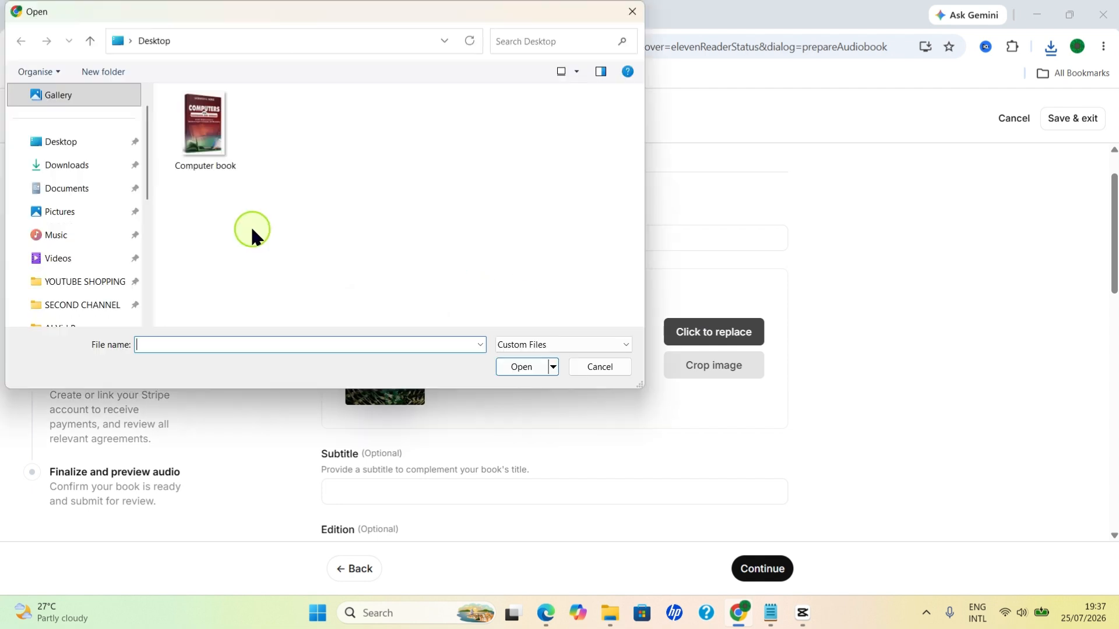
{"action": "left_click", "coordinate": [63, 168]}
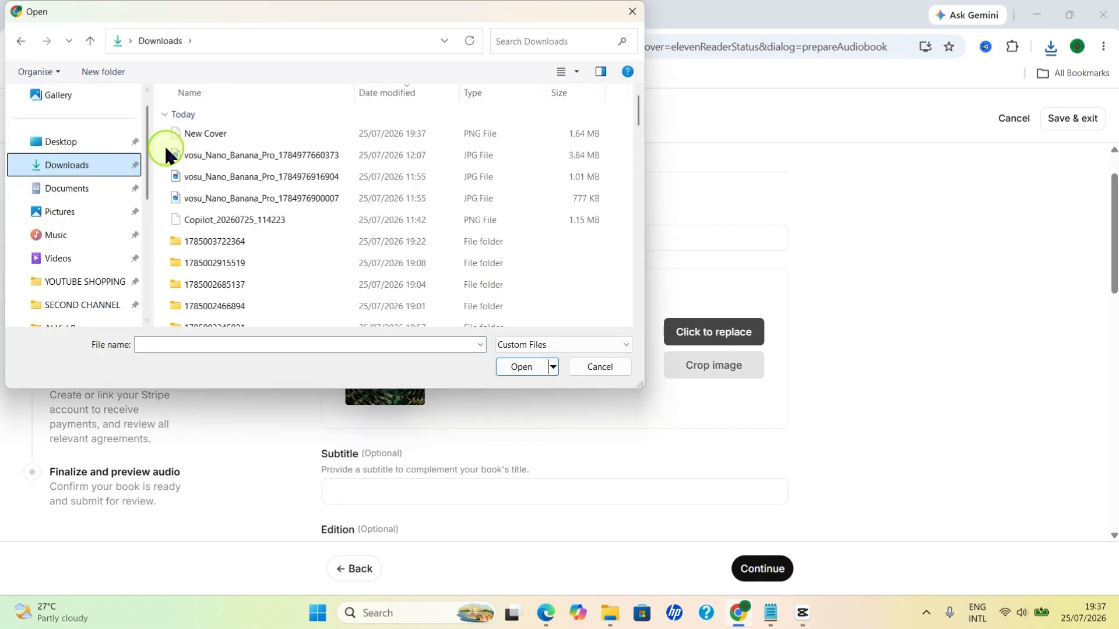
{"action": "left_click", "coordinate": [226, 134]}
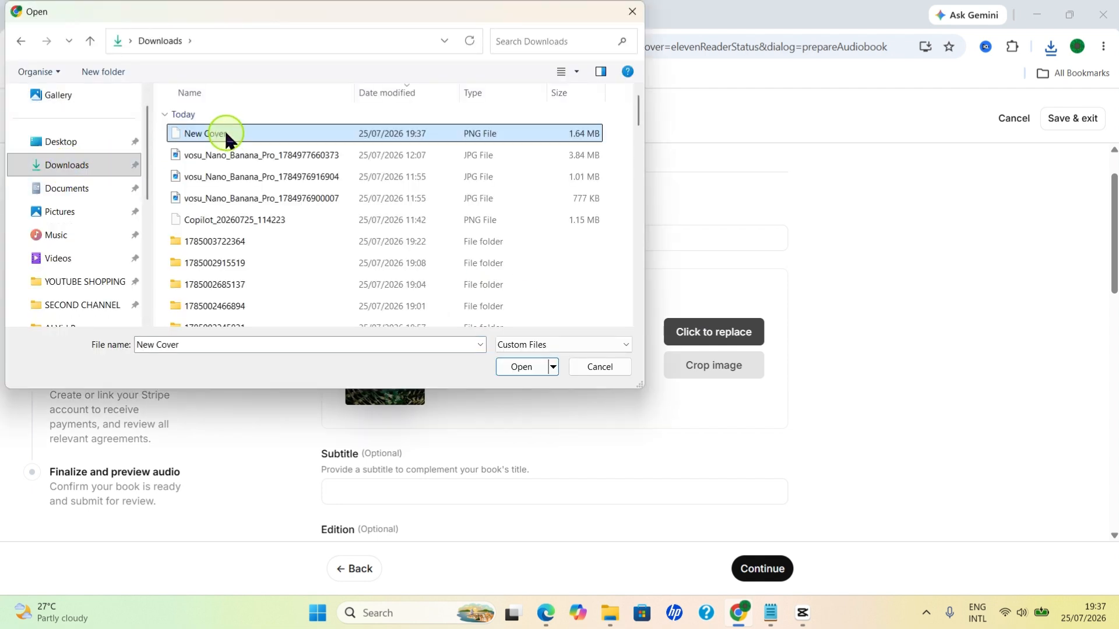
{"action": "left_click", "coordinate": [522, 366]}
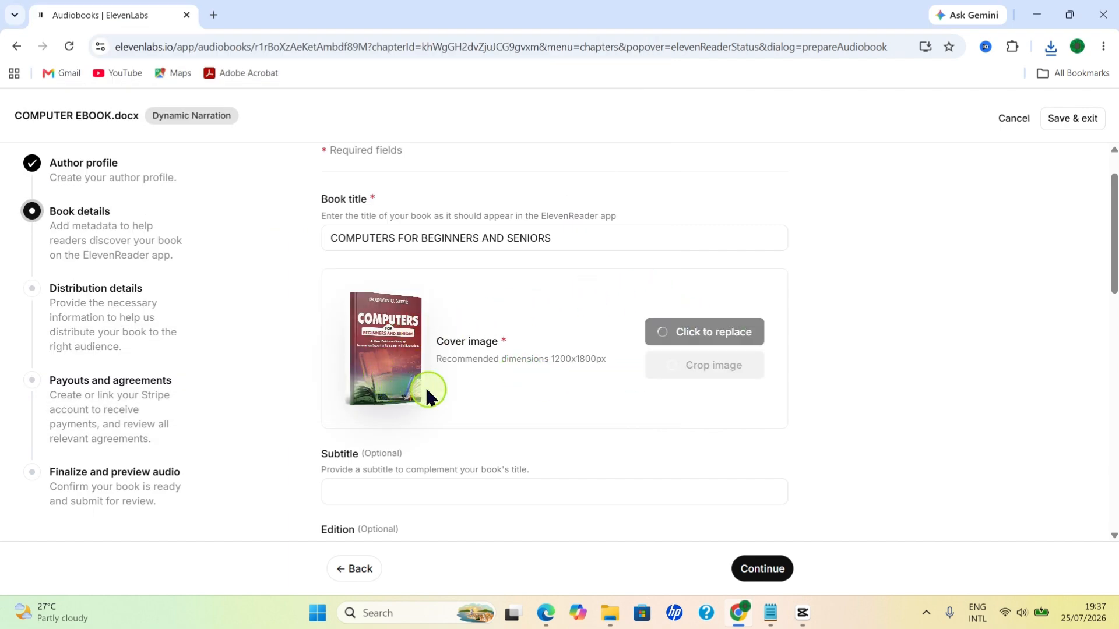
Step: Enter the subtitle "A User Guide on How to Become an Expert in Computer with Illustrations", fill in the author's name, and review the entries
{"action": "scroll", "coordinate": [443, 402], "scroll_direction": "down", "scroll_amount": 3}
{"action": "left_click", "coordinate": [352, 298]}
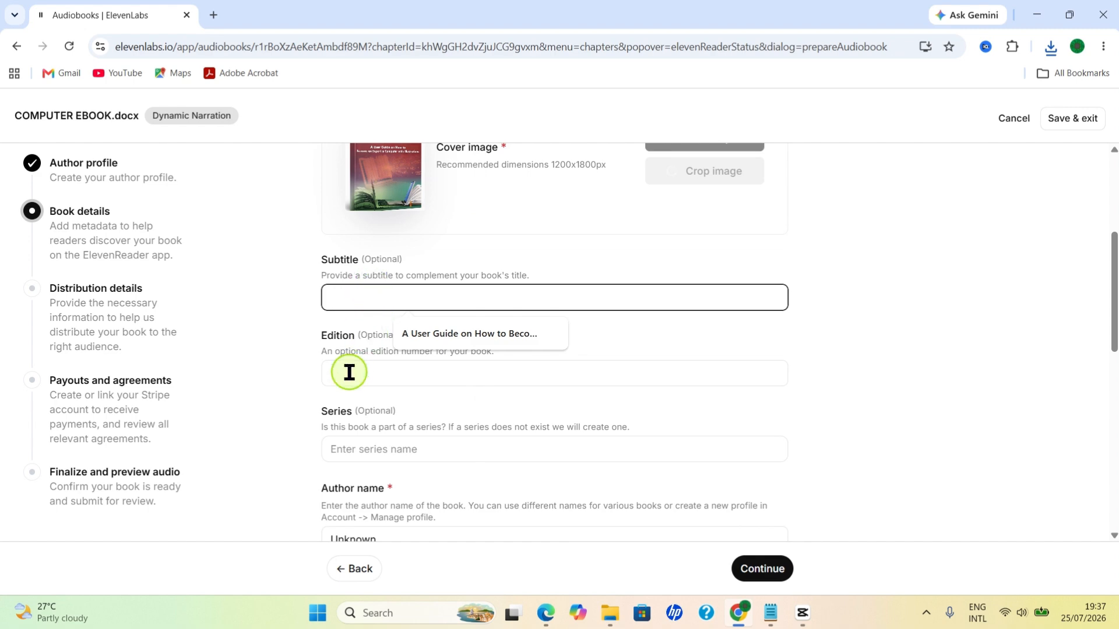
{"action": "scroll", "coordinate": [408, 443], "scroll_direction": "down", "scroll_amount": 4}
{"action": "scroll", "coordinate": [443, 457], "scroll_direction": "down", "scroll_amount": 6}
{"action": "scroll", "coordinate": [461, 463], "scroll_direction": "up", "scroll_amount": 5}
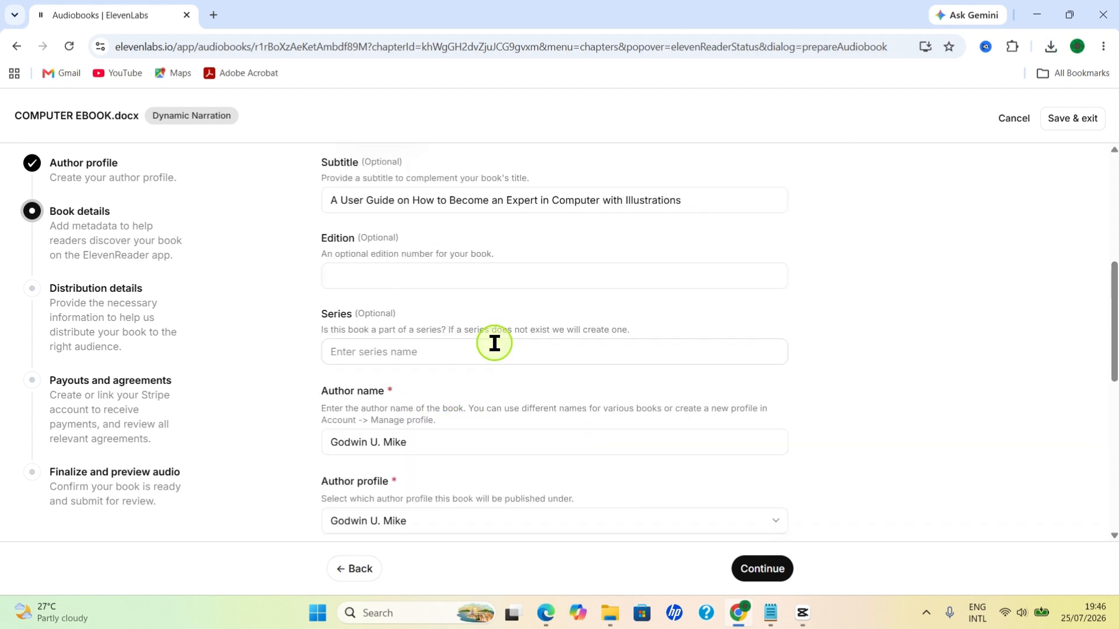
{"action": "scroll", "coordinate": [550, 233], "scroll_direction": "up", "scroll_amount": 3}
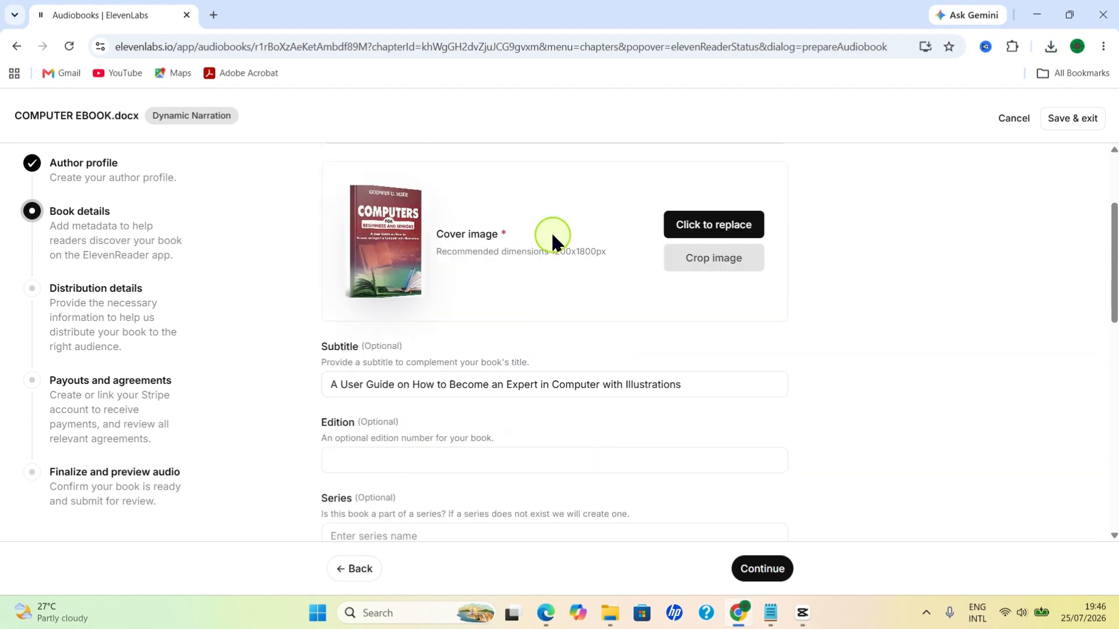
{"action": "scroll", "coordinate": [429, 392], "scroll_direction": "down", "scroll_amount": 2}
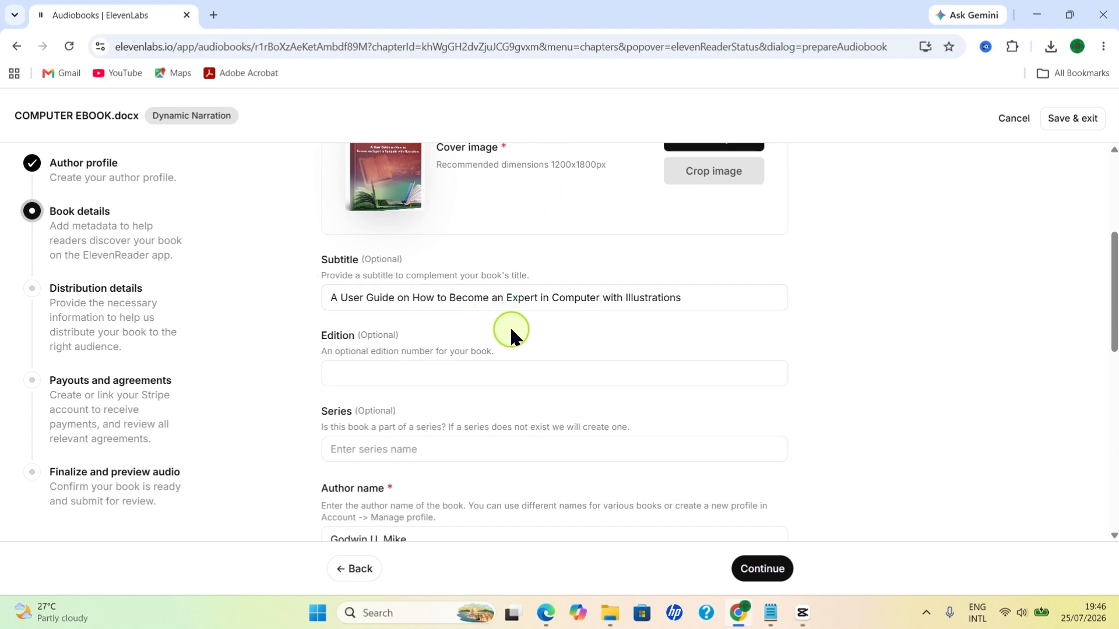
Step: Review the remaining book details down to the copyright entry and set the book category to Non-Fiction
{"action": "scroll", "coordinate": [510, 325], "scroll_direction": "down", "scroll_amount": 3}
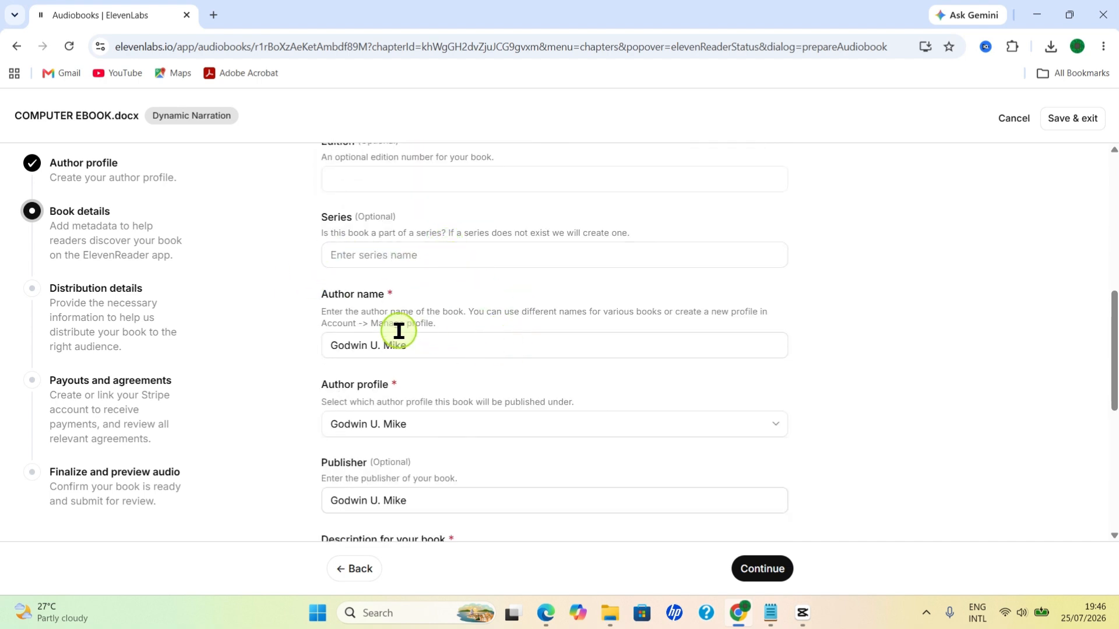
{"action": "scroll", "coordinate": [512, 357], "scroll_direction": "down", "scroll_amount": 1}
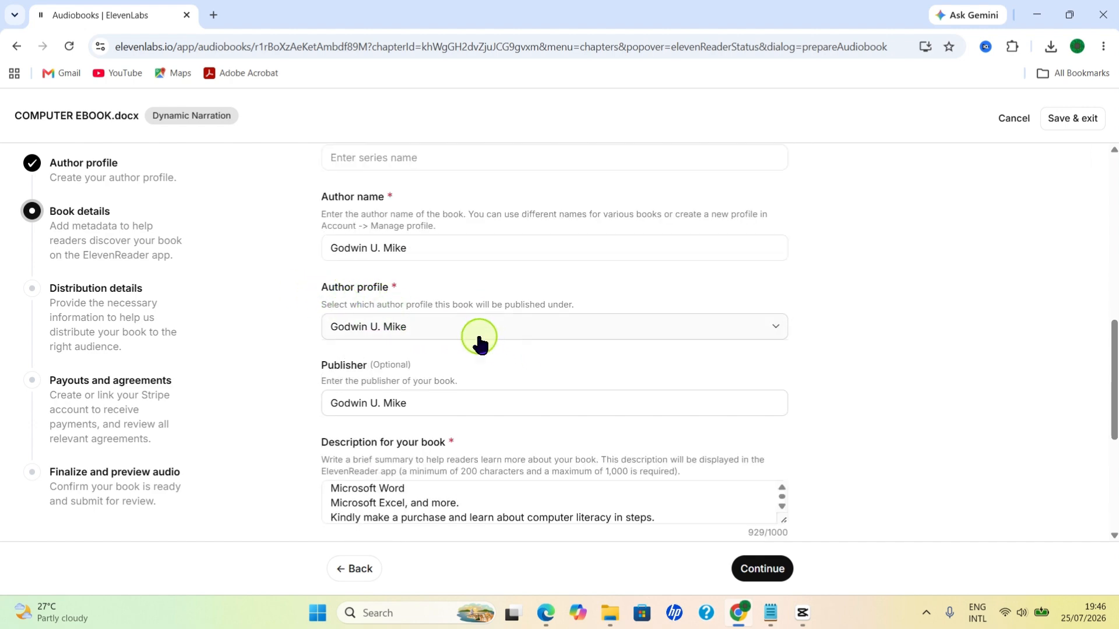
{"action": "scroll", "coordinate": [479, 343], "scroll_direction": "down", "scroll_amount": 1}
{"action": "scroll", "coordinate": [415, 264], "scroll_direction": "up", "scroll_amount": 1}
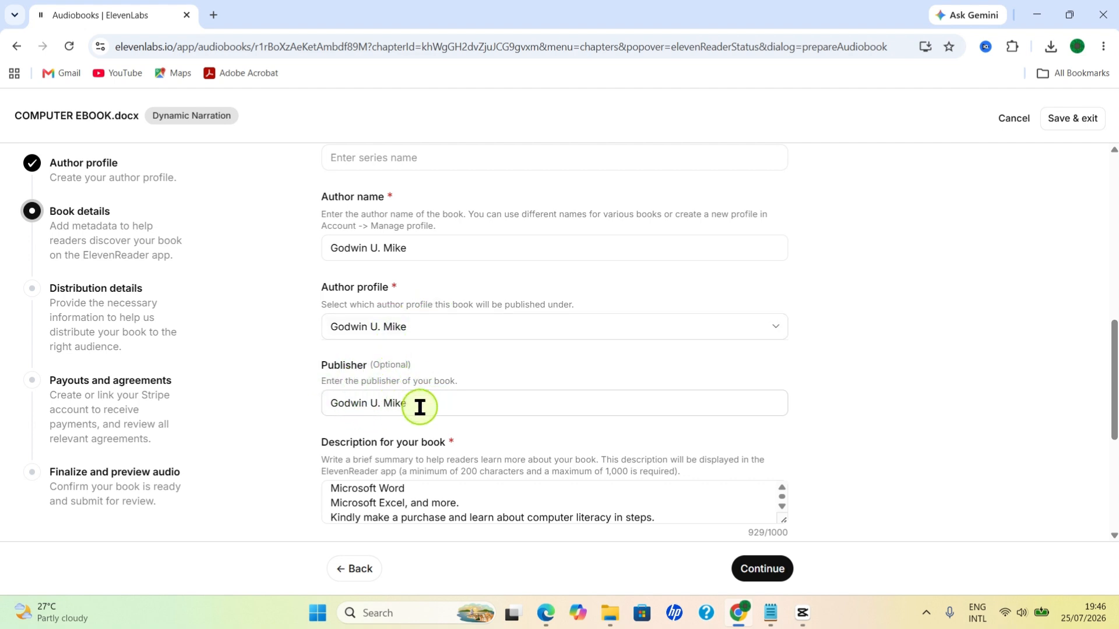
{"action": "scroll", "coordinate": [420, 407], "scroll_direction": "down", "scroll_amount": 2}
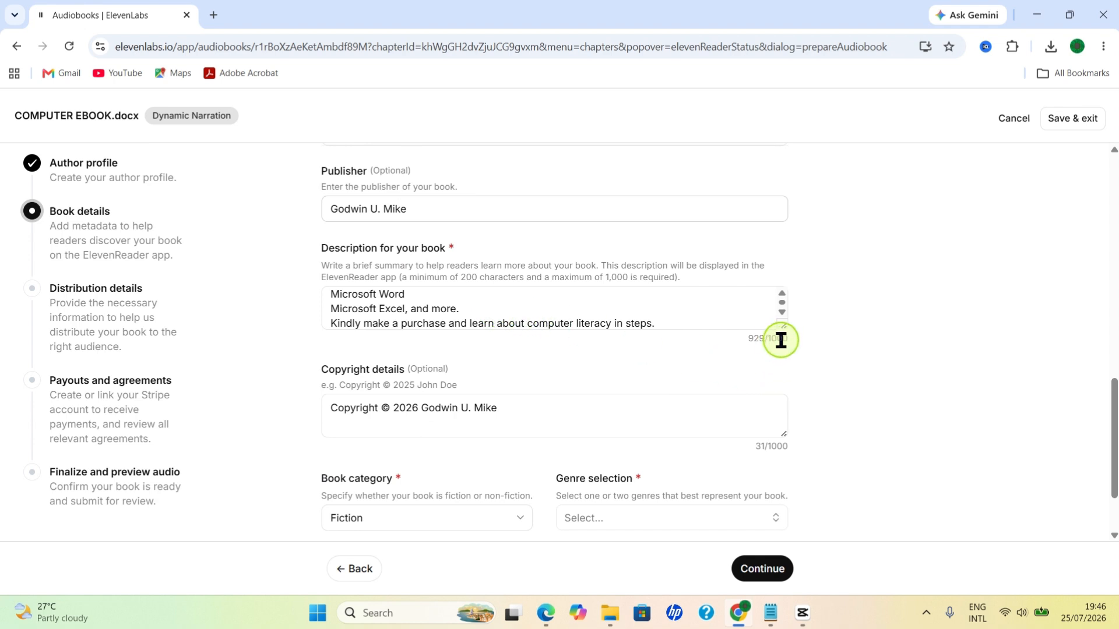
{"action": "scroll", "coordinate": [515, 294], "scroll_direction": "down", "scroll_amount": 1}
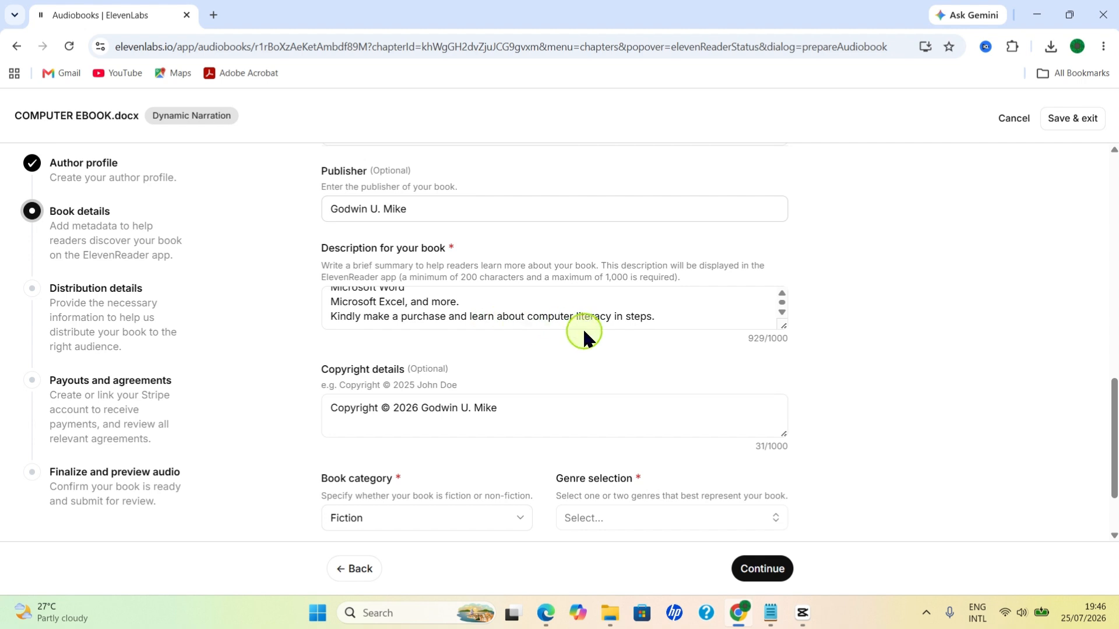
{"action": "scroll", "coordinate": [582, 327], "scroll_direction": "down", "scroll_amount": 2}
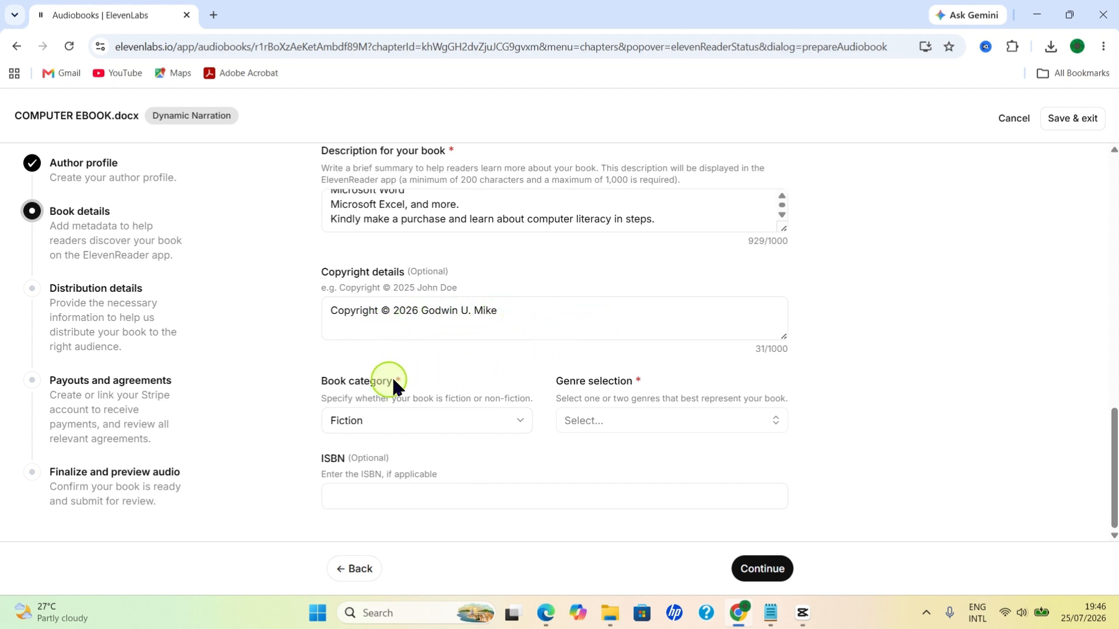
{"action": "left_click", "coordinate": [435, 422]}
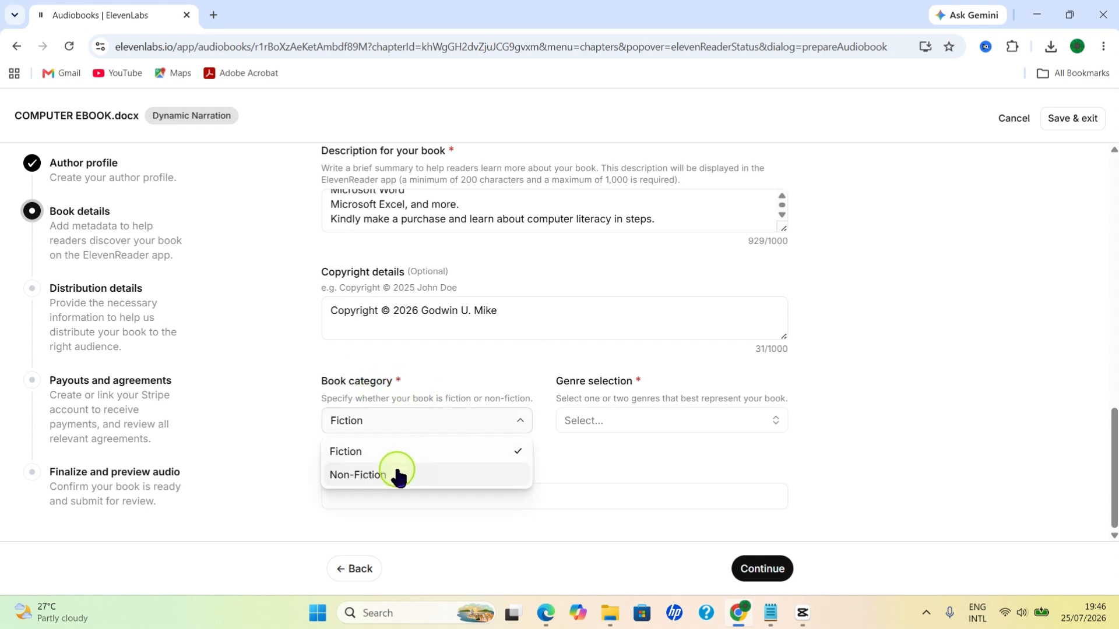
{"action": "left_click", "coordinate": [384, 478]}
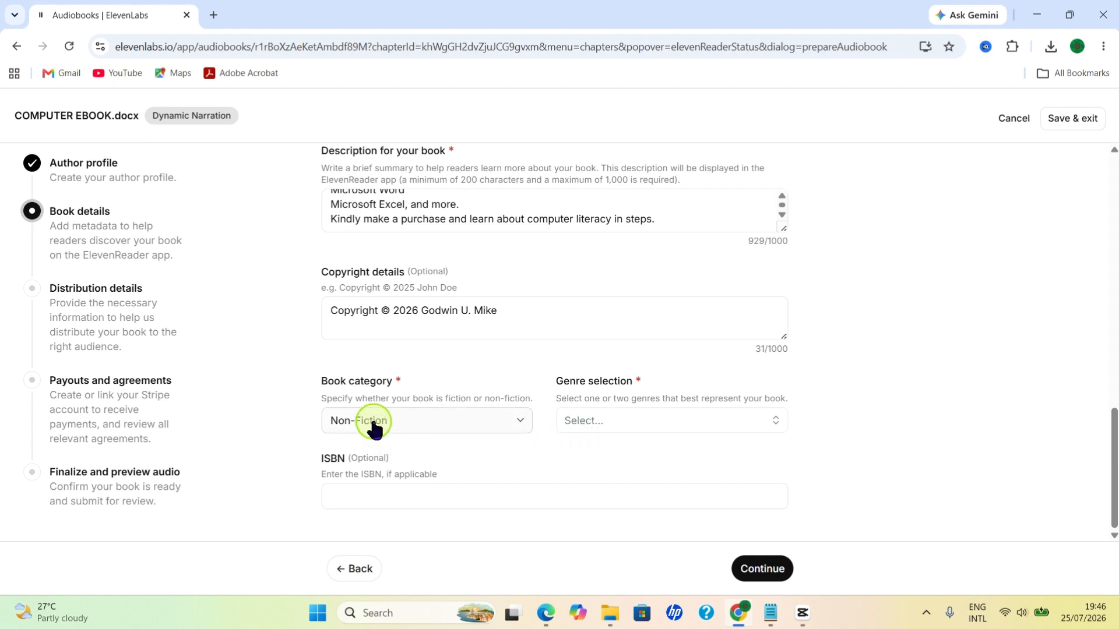
Step: Choose Technology as the book's genre and continue to the distribution details
{"action": "left_click", "coordinate": [612, 422]}
{"action": "left_click", "coordinate": [610, 422]}
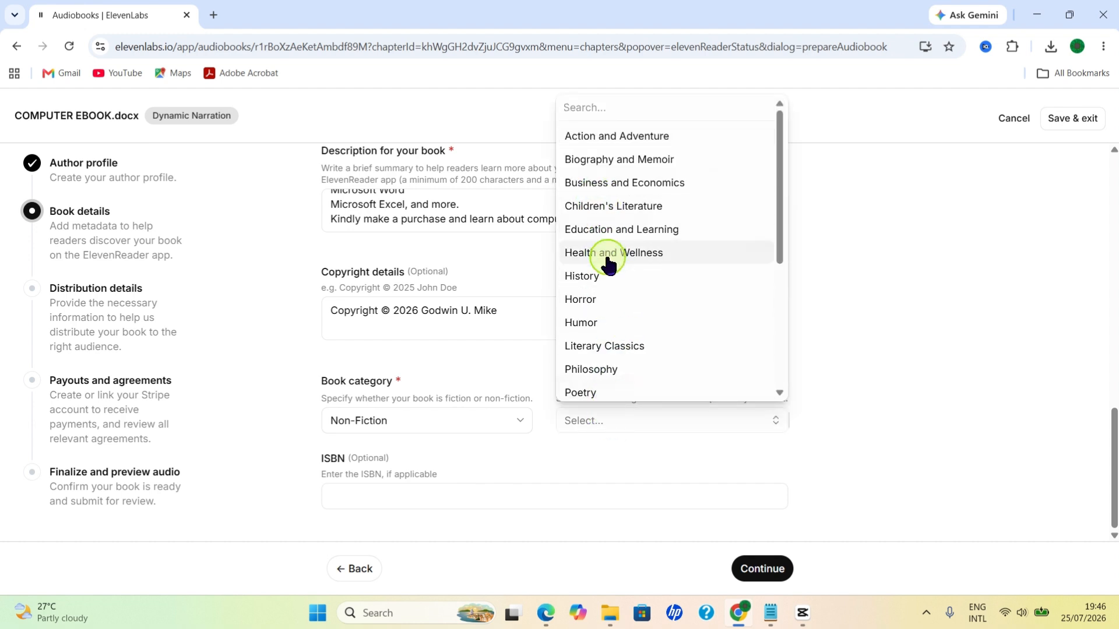
{"action": "left_click_drag", "start_coordinate": [780, 230], "coordinate": [779, 352]}
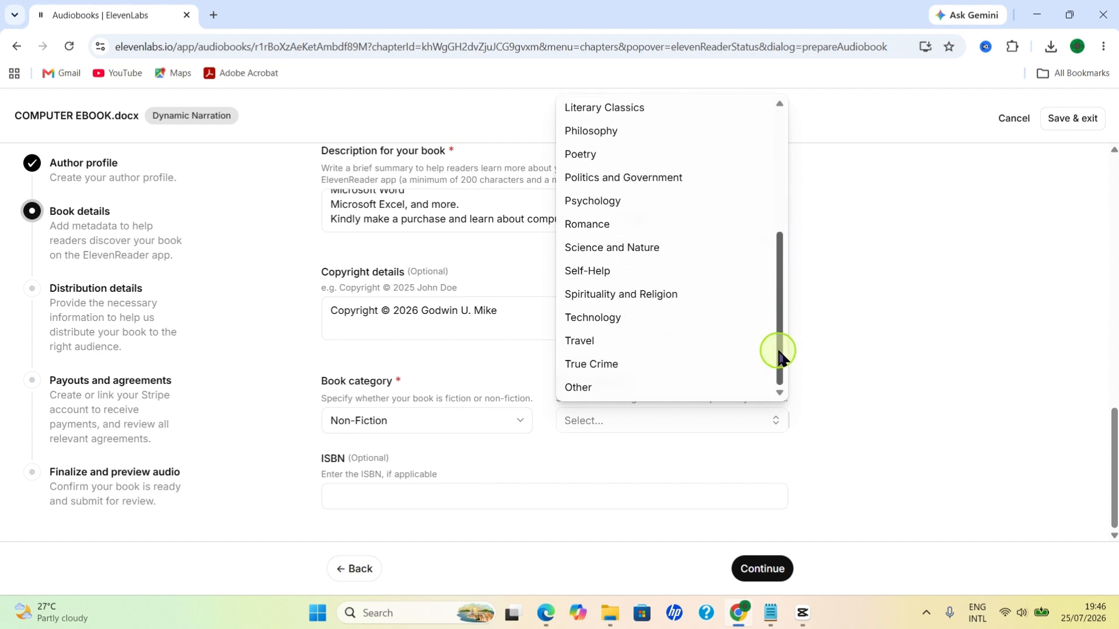
{"action": "left_click", "coordinate": [606, 331]}
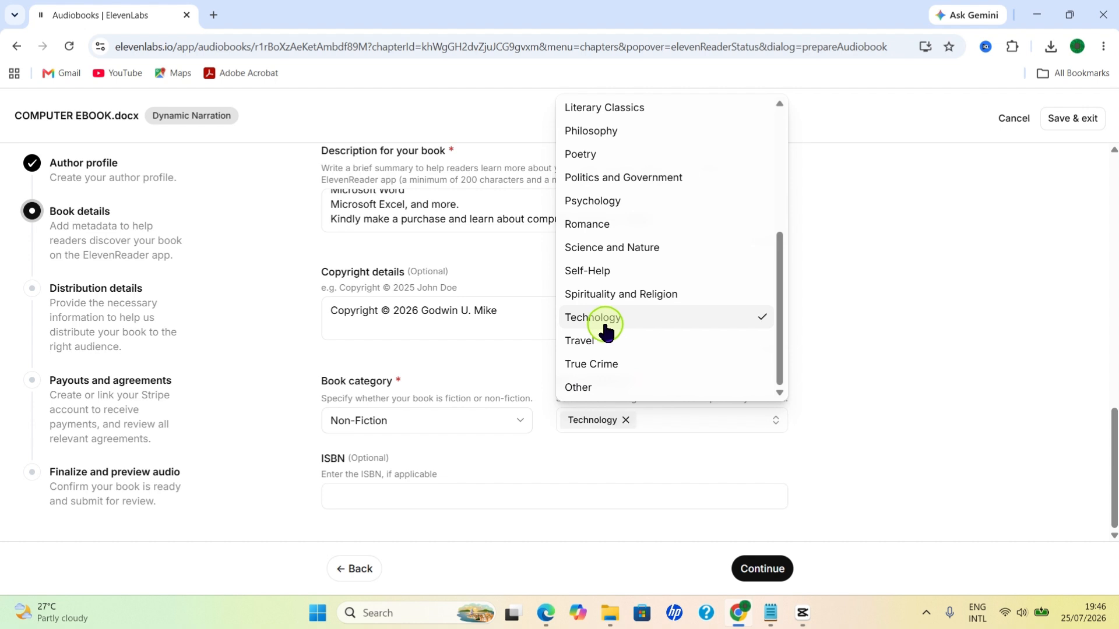
{"action": "left_click", "coordinate": [859, 463]}
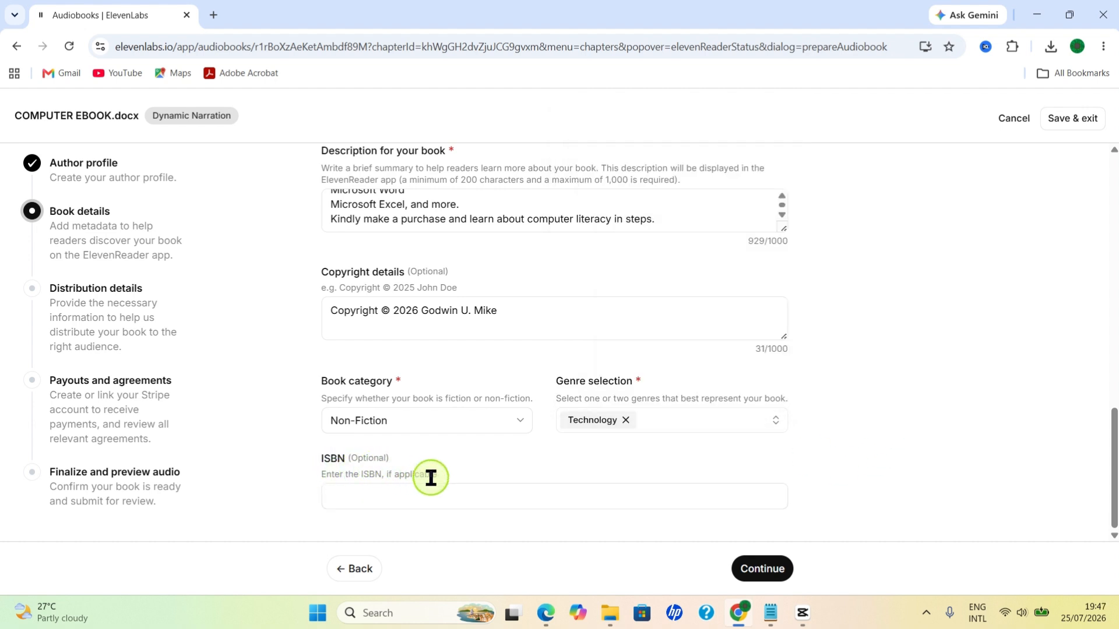
{"action": "left_click", "coordinate": [781, 576]}
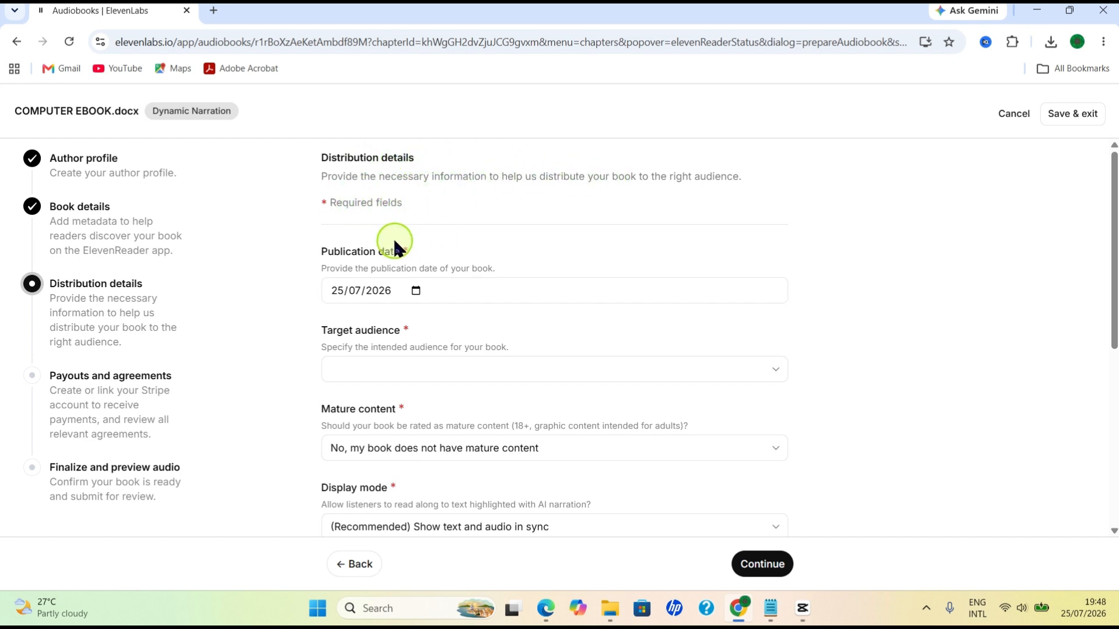
Step: Set the book's target audience to Adult in the distribution details
{"action": "scroll", "coordinate": [394, 243], "scroll_direction": "down", "scroll_amount": 2}
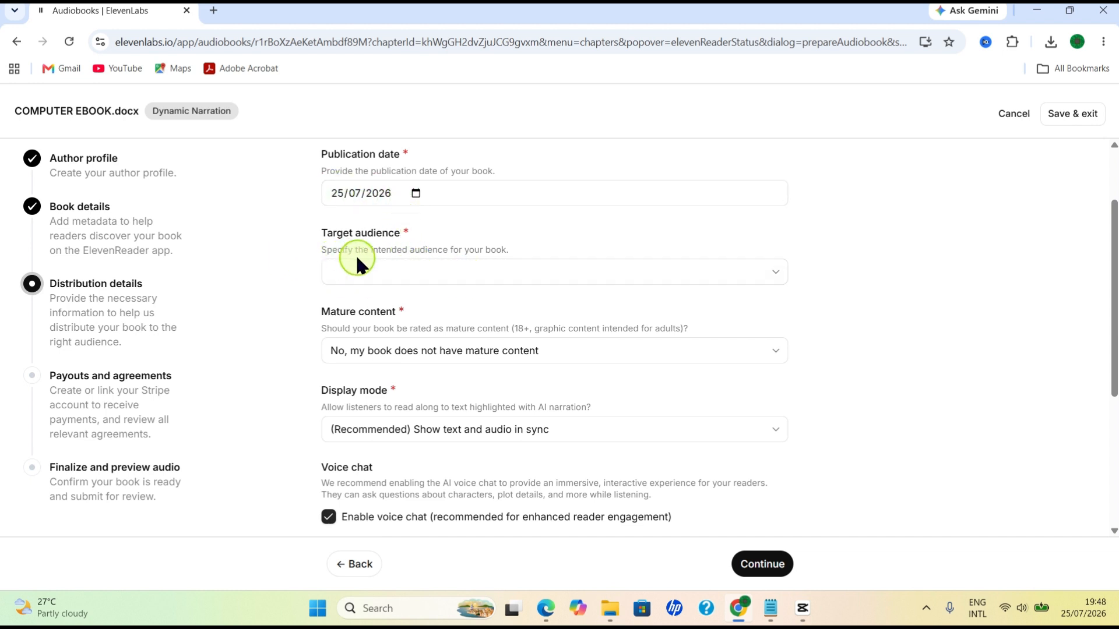
{"action": "left_click", "coordinate": [757, 283]}
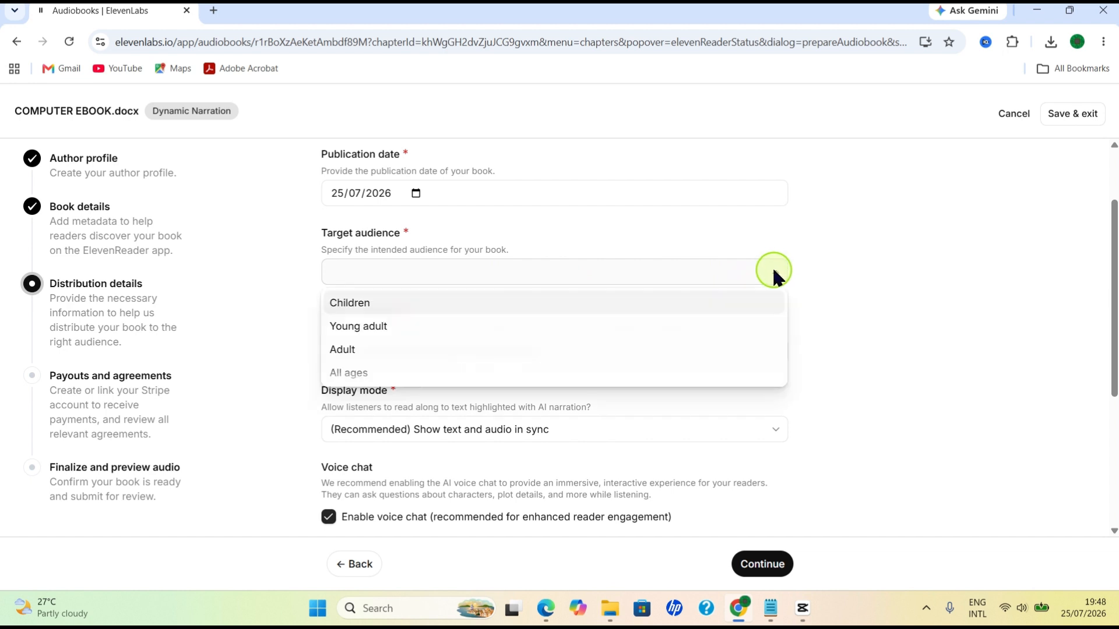
{"action": "left_click", "coordinate": [350, 353]}
Step: Review the other distribution settings, add "What is Operating System?" as a sample chapter, and continue to payouts and agreements
{"action": "scroll", "coordinate": [714, 349], "scroll_direction": "down", "scroll_amount": 3}
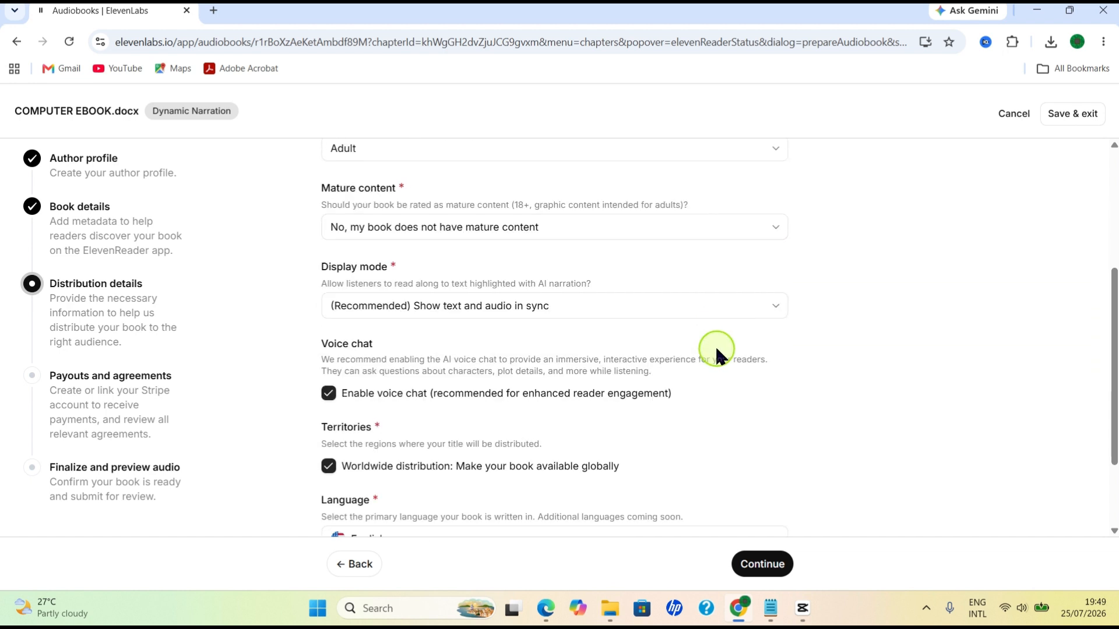
{"action": "scroll", "coordinate": [713, 345], "scroll_direction": "up", "scroll_amount": 1}
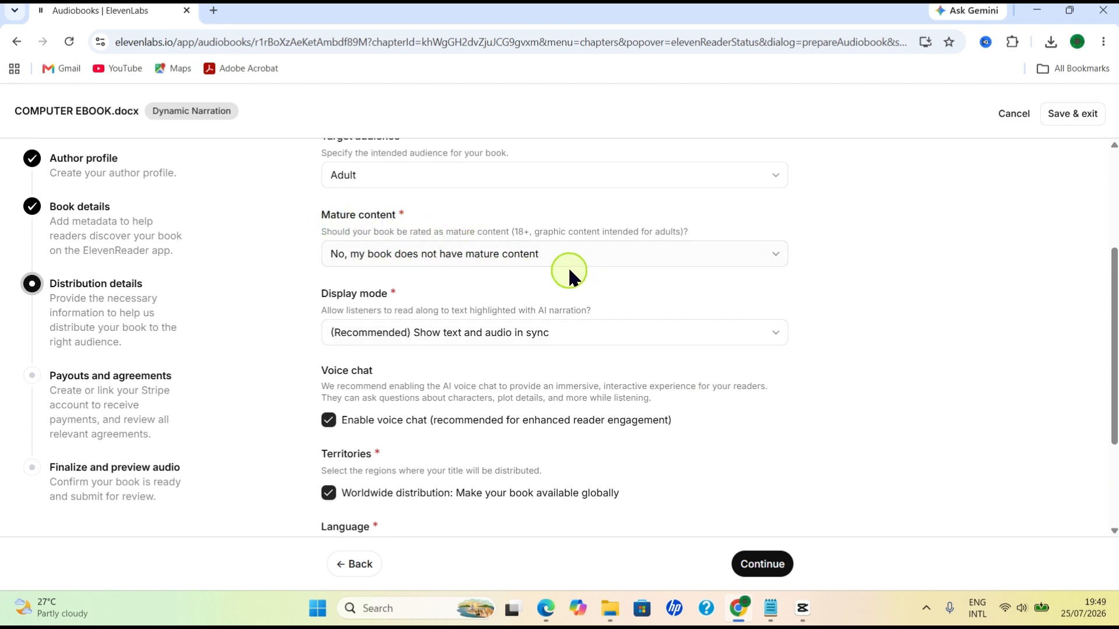
{"action": "scroll", "coordinate": [583, 286], "scroll_direction": "down", "scroll_amount": 2}
{"action": "scroll", "coordinate": [524, 286], "scroll_direction": "up", "scroll_amount": 3}
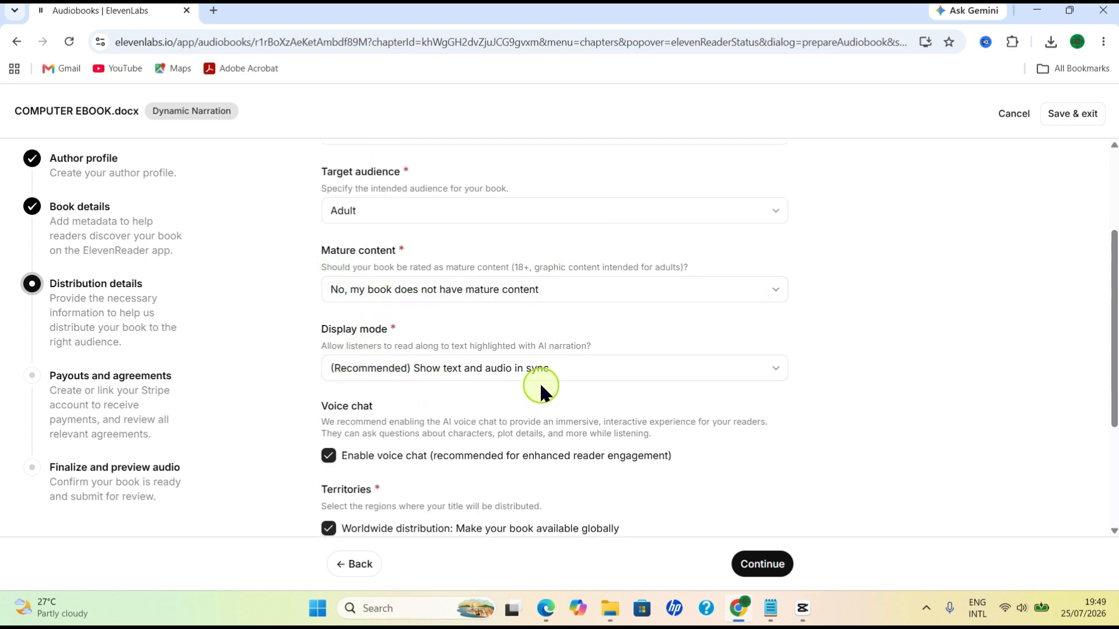
{"action": "scroll", "coordinate": [612, 372], "scroll_direction": "down", "scroll_amount": 3}
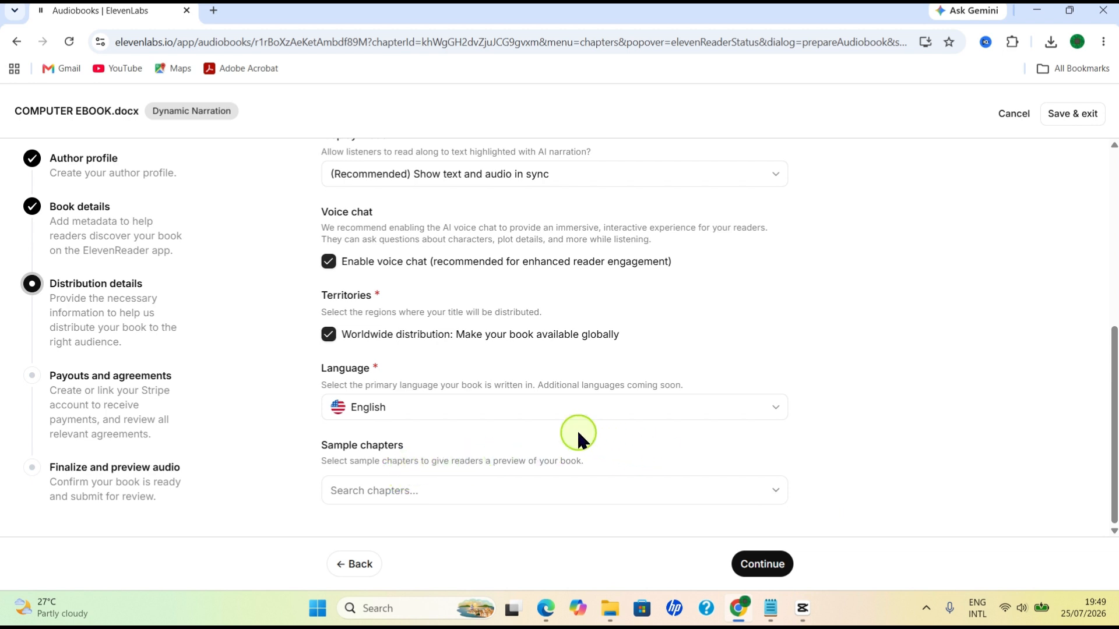
{"action": "left_click", "coordinate": [706, 493]}
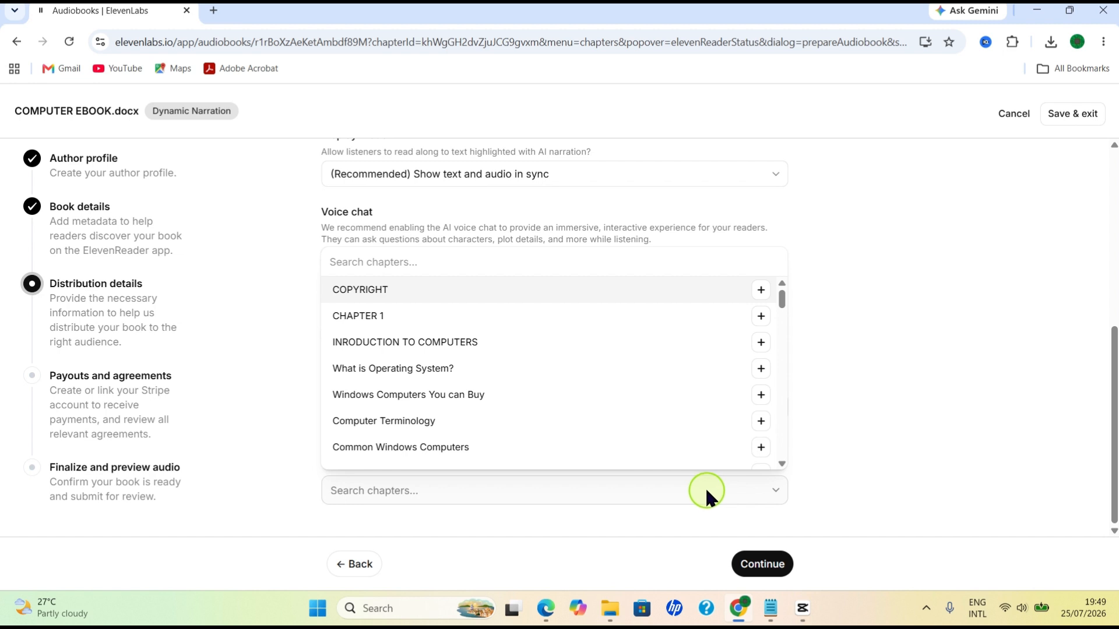
{"action": "scroll", "coordinate": [497, 375], "scroll_direction": "down", "scroll_amount": 1}
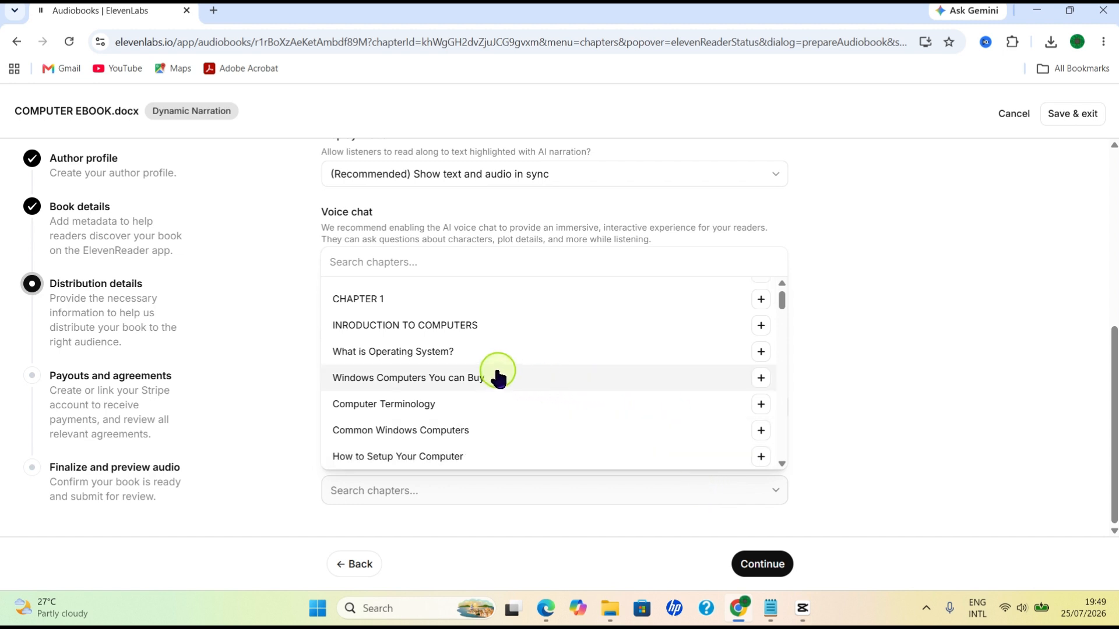
{"action": "left_click", "coordinate": [760, 352]}
{"action": "left_click", "coordinate": [946, 412]}
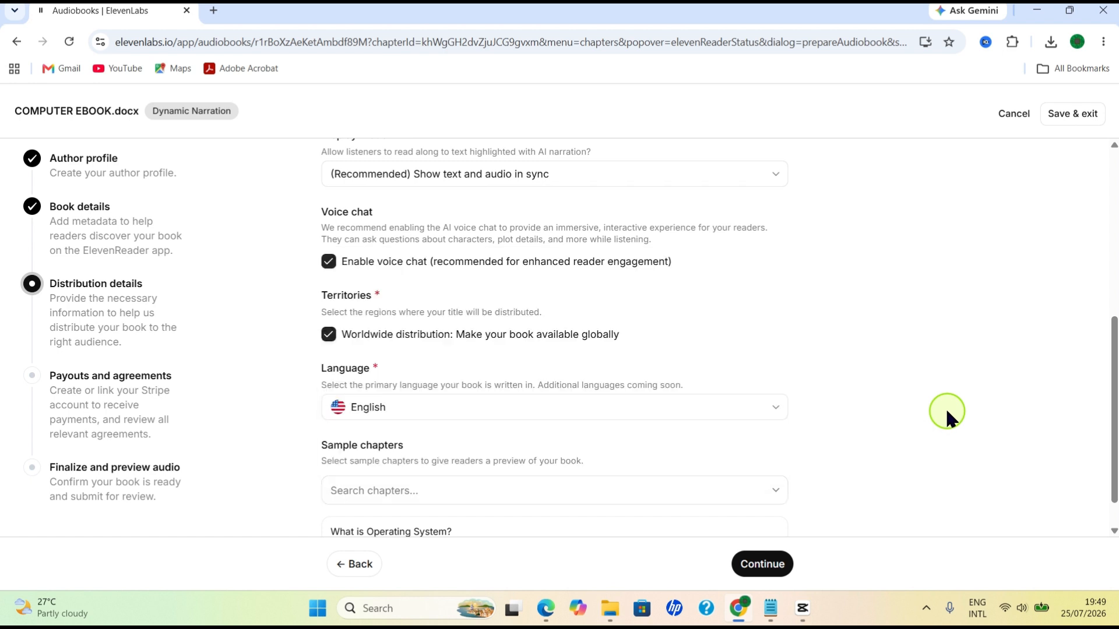
{"action": "scroll", "coordinate": [816, 478], "scroll_direction": "down", "scroll_amount": 1}
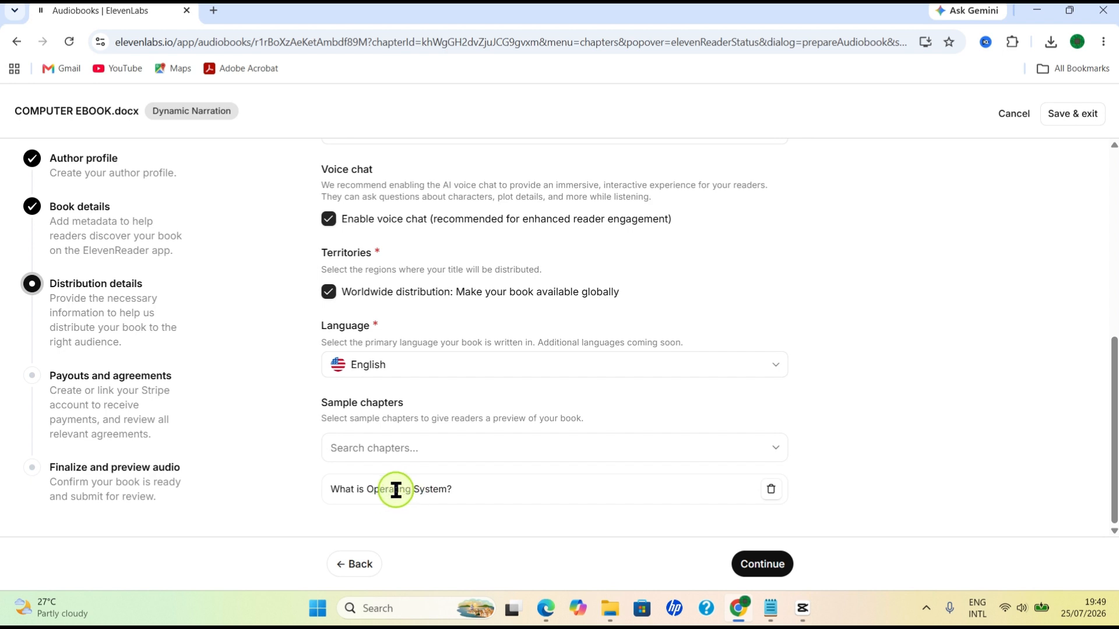
{"action": "left_click", "coordinate": [763, 564]}
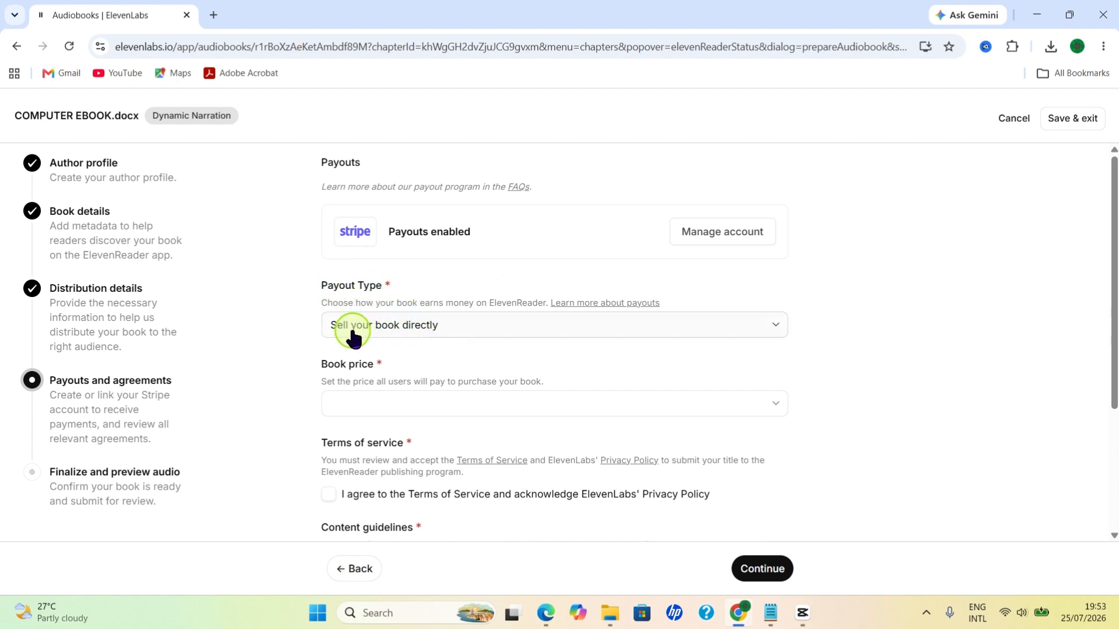
Step: Check the available payout types, keep Sell your book directly, and set the book price to $9.99
{"action": "left_click", "coordinate": [518, 332]}
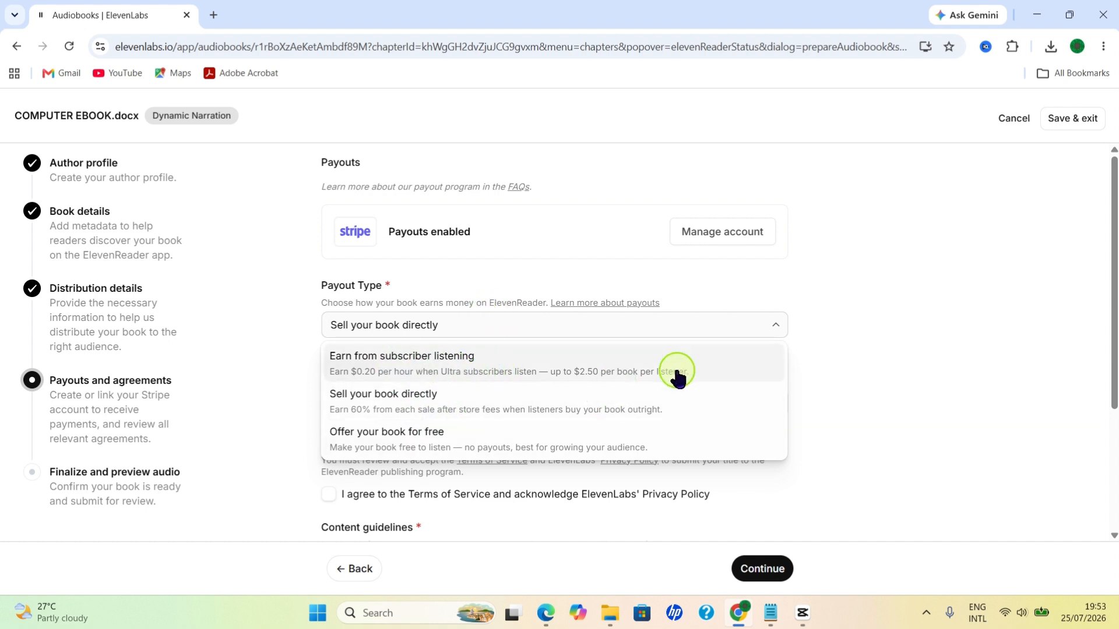
{"action": "left_click", "coordinate": [927, 284]}
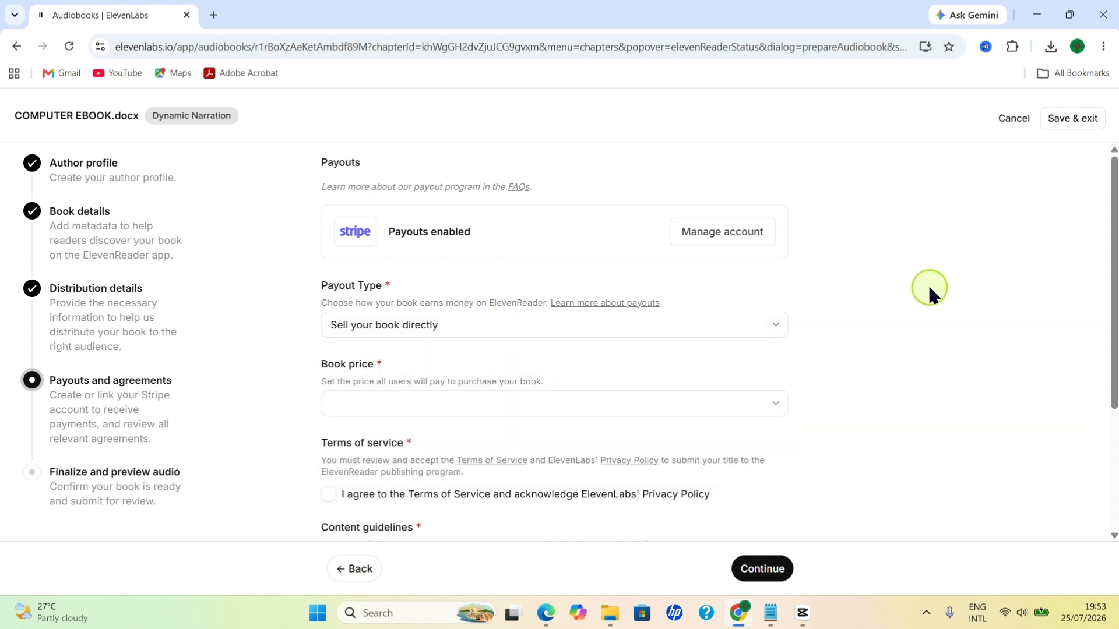
{"action": "left_click", "coordinate": [382, 404]}
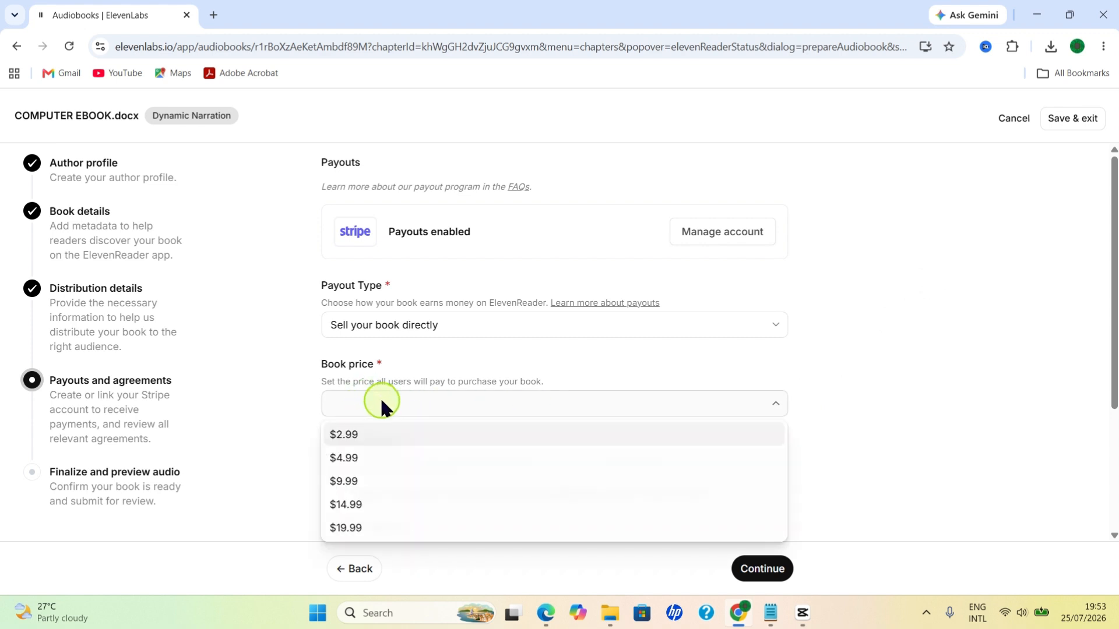
{"action": "left_click", "coordinate": [376, 487]}
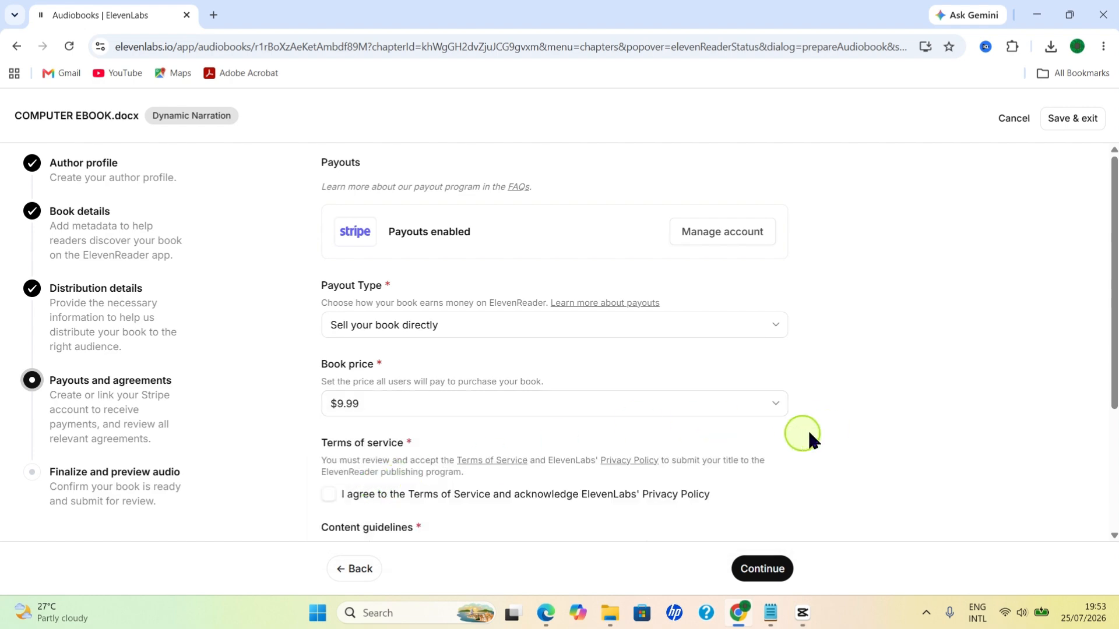
Step: Agree to the Terms of Service, confirm compliance with the content guidelines, and continue to the final stage
{"action": "scroll", "coordinate": [624, 451], "scroll_direction": "down", "scroll_amount": 3}
{"action": "scroll", "coordinate": [624, 455], "scroll_direction": "up", "scroll_amount": 2}
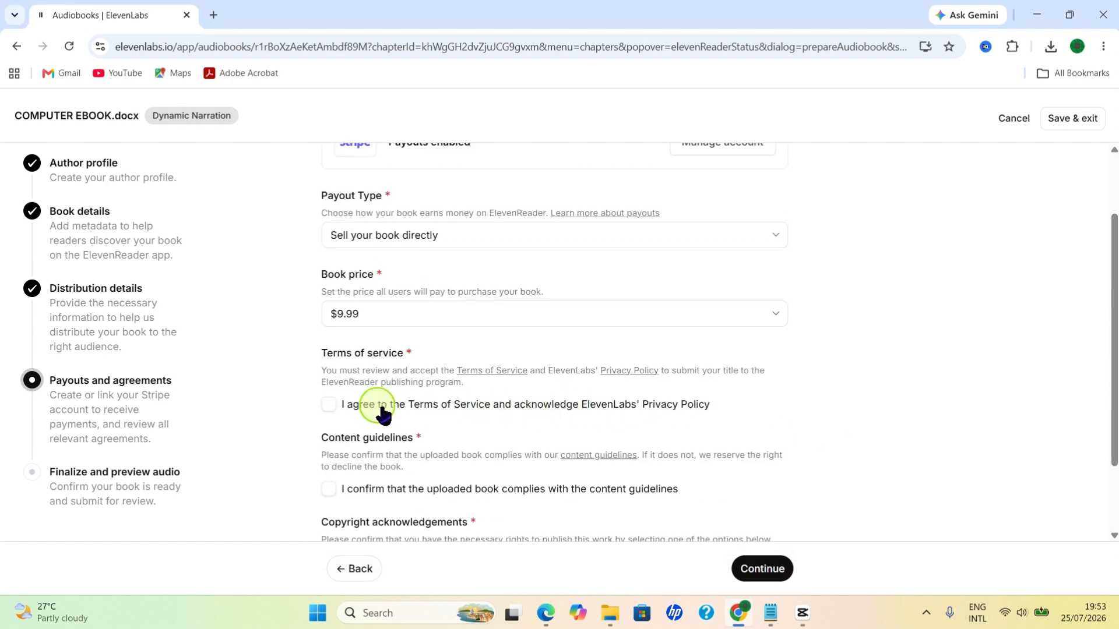
{"action": "left_click", "coordinate": [334, 410]}
{"action": "left_click", "coordinate": [327, 493]}
{"action": "scroll", "coordinate": [443, 490], "scroll_direction": "down", "scroll_amount": 2}
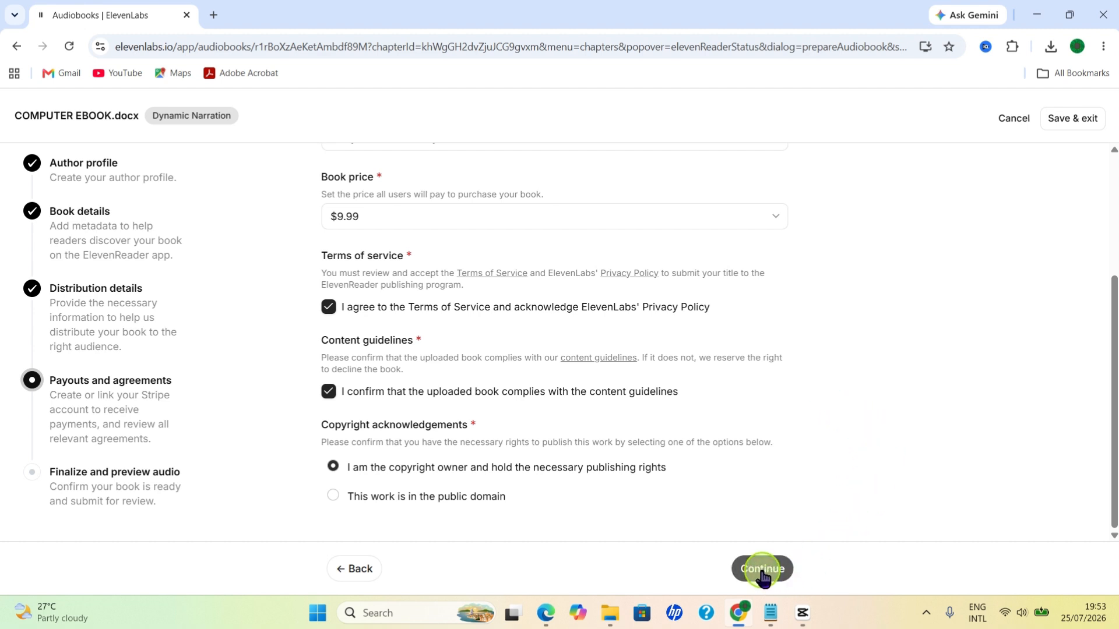
{"action": "left_click", "coordinate": [762, 569]}
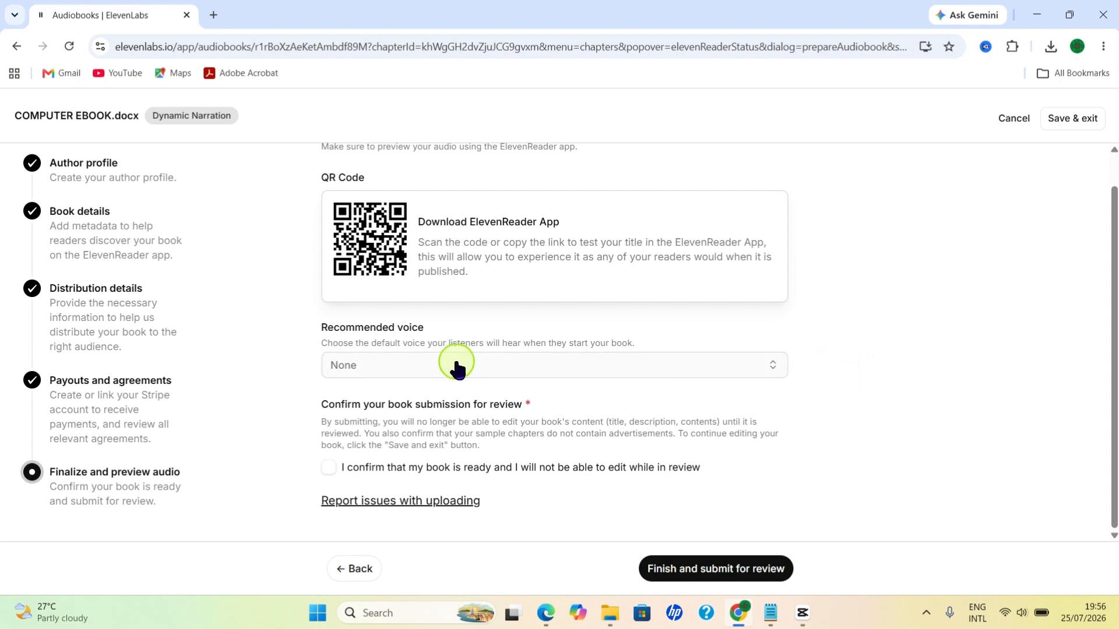
Step: Set the recommended voice to "Chris - Charming, Down-to-Earth"
{"action": "left_click", "coordinate": [713, 373]}
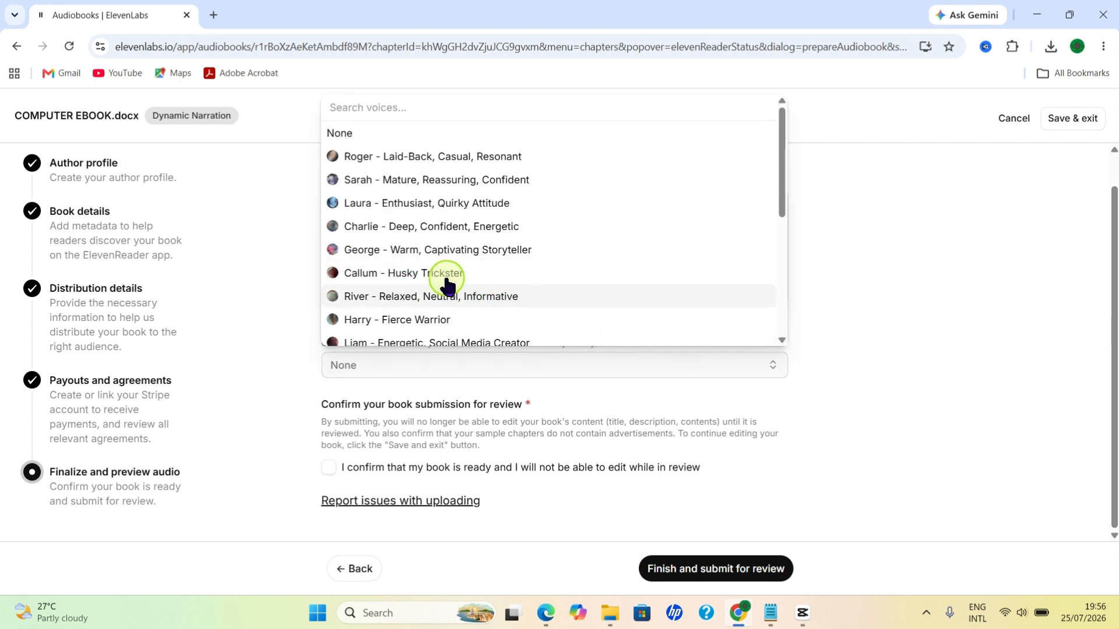
{"action": "scroll", "coordinate": [448, 291], "scroll_direction": "down", "scroll_amount": 3}
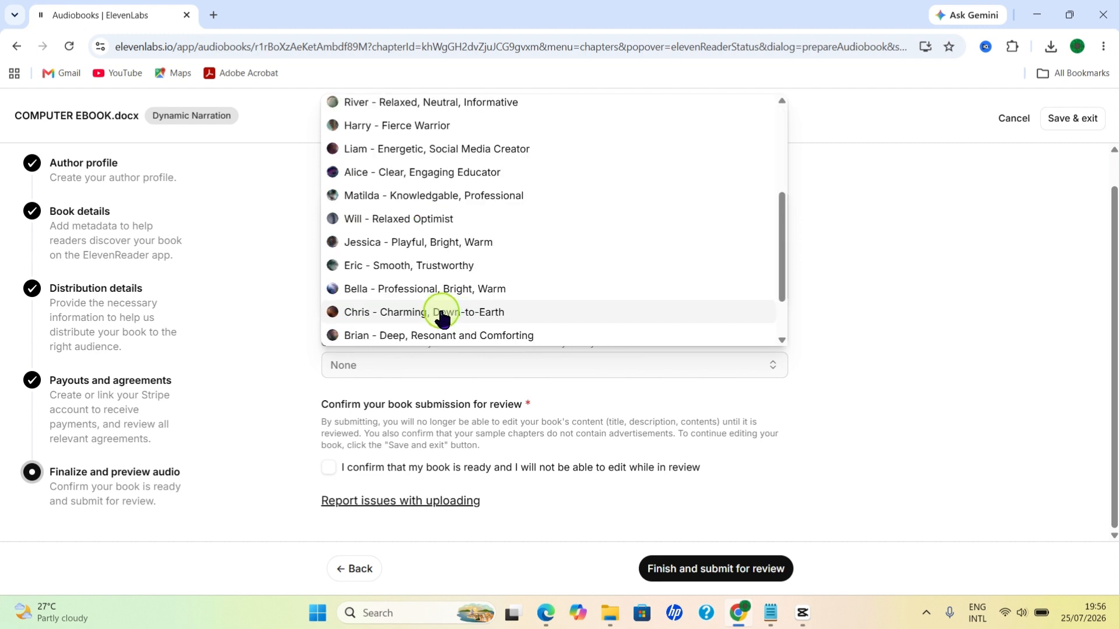
{"action": "left_click", "coordinate": [440, 316]}
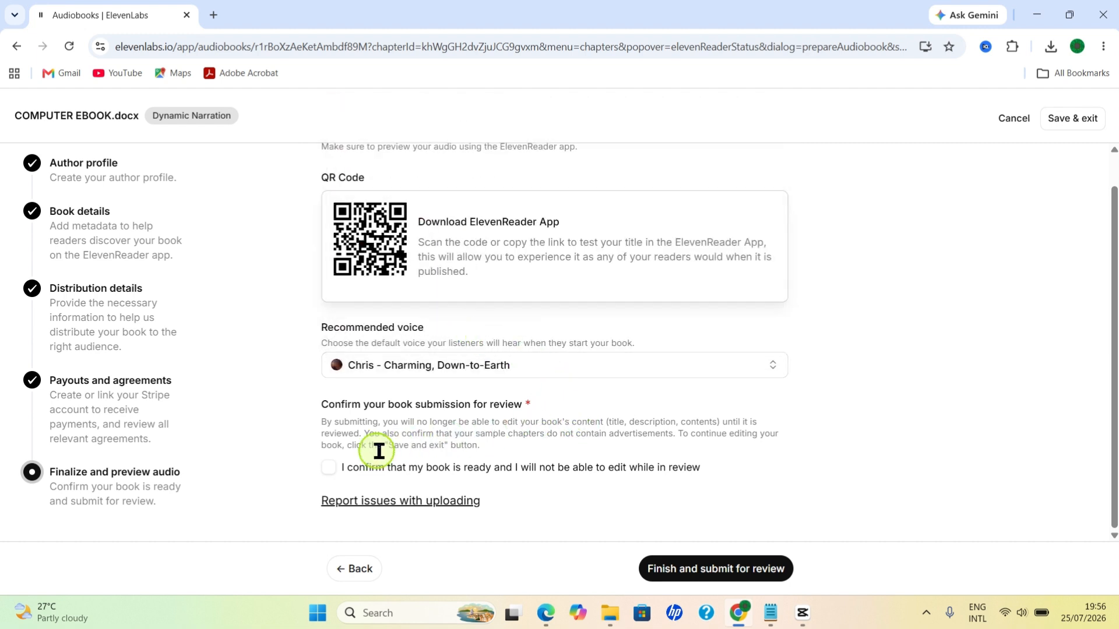
Step: Confirm that the book is ready and submit it for review
{"action": "left_click", "coordinate": [330, 470]}
{"action": "left_click", "coordinate": [687, 575]}
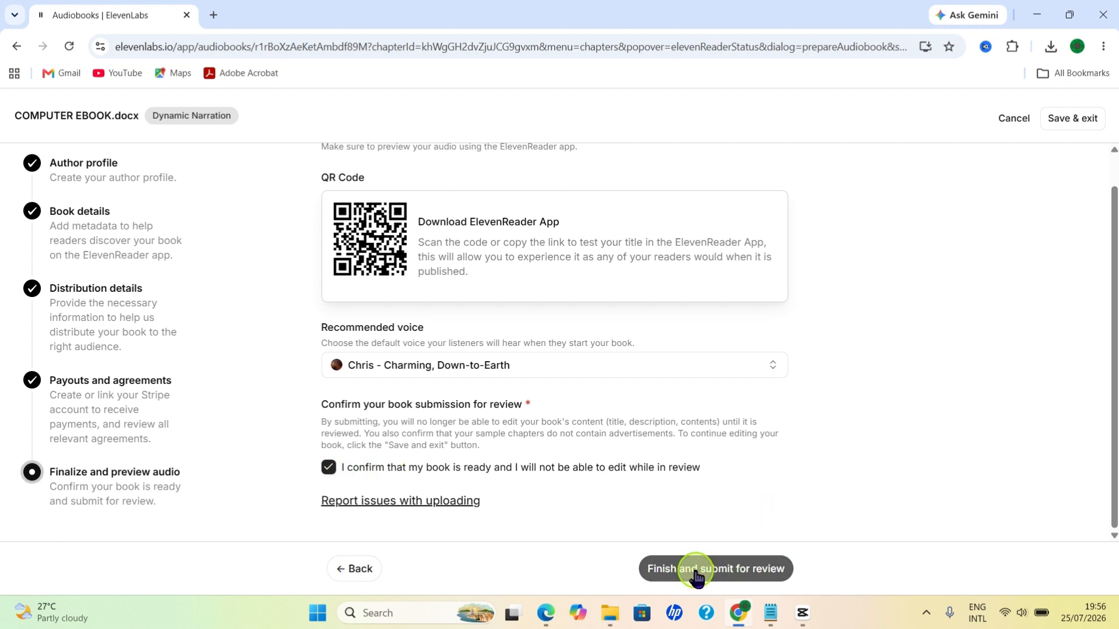
{"action": "left_click", "coordinate": [696, 575]}
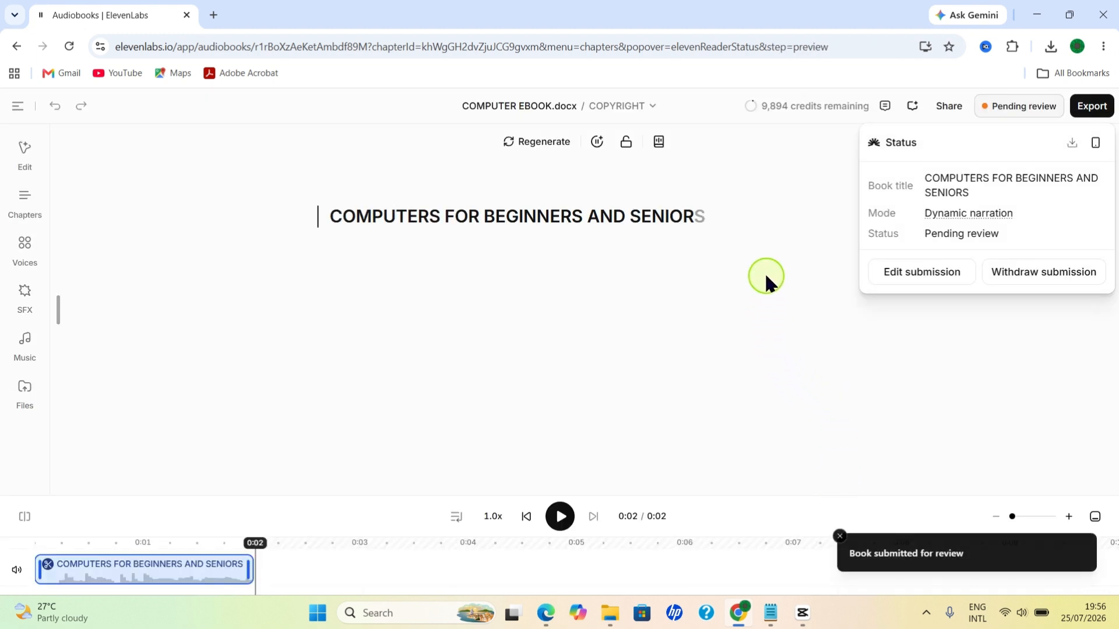
Step: Close the submission status details and return from the project to the audiobooks list
{"action": "left_click", "coordinate": [998, 103]}
{"action": "left_click", "coordinate": [17, 106]}
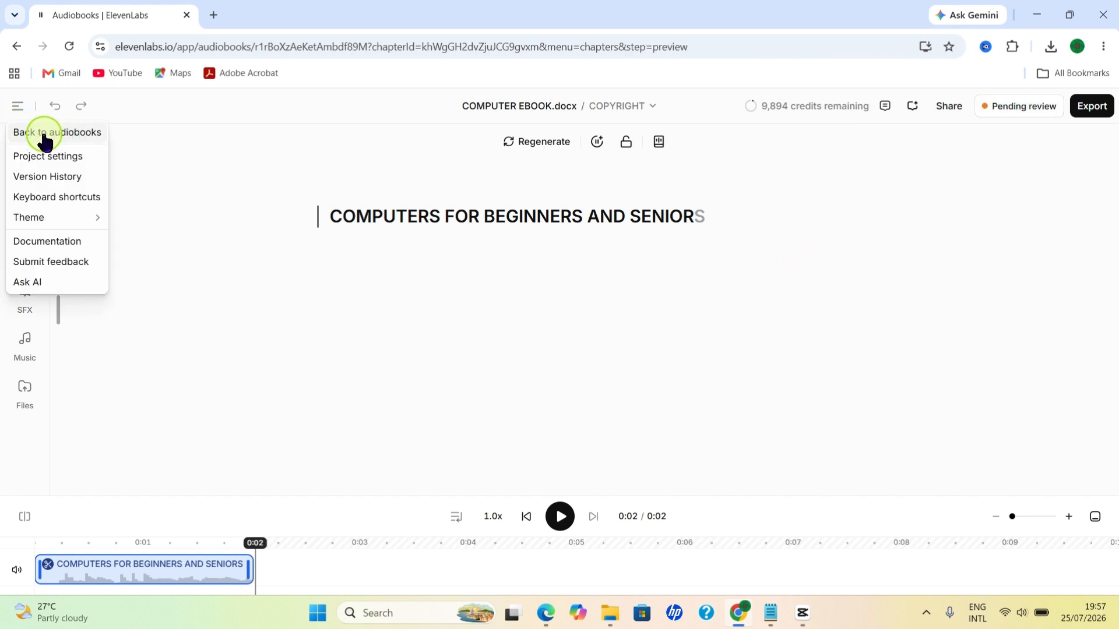
{"action": "left_click", "coordinate": [44, 139]}
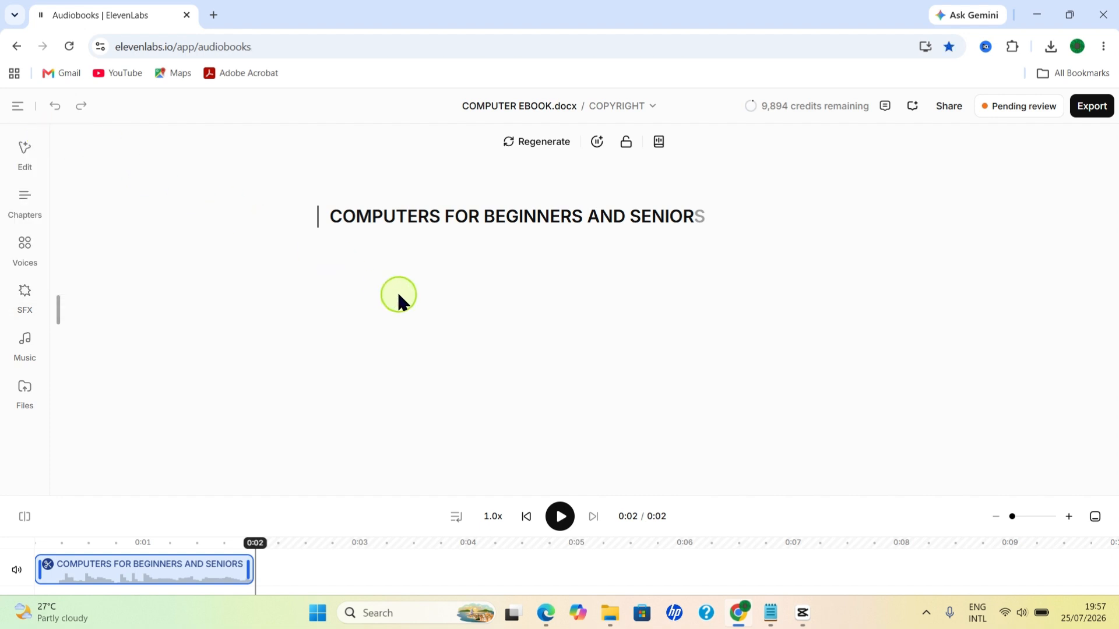